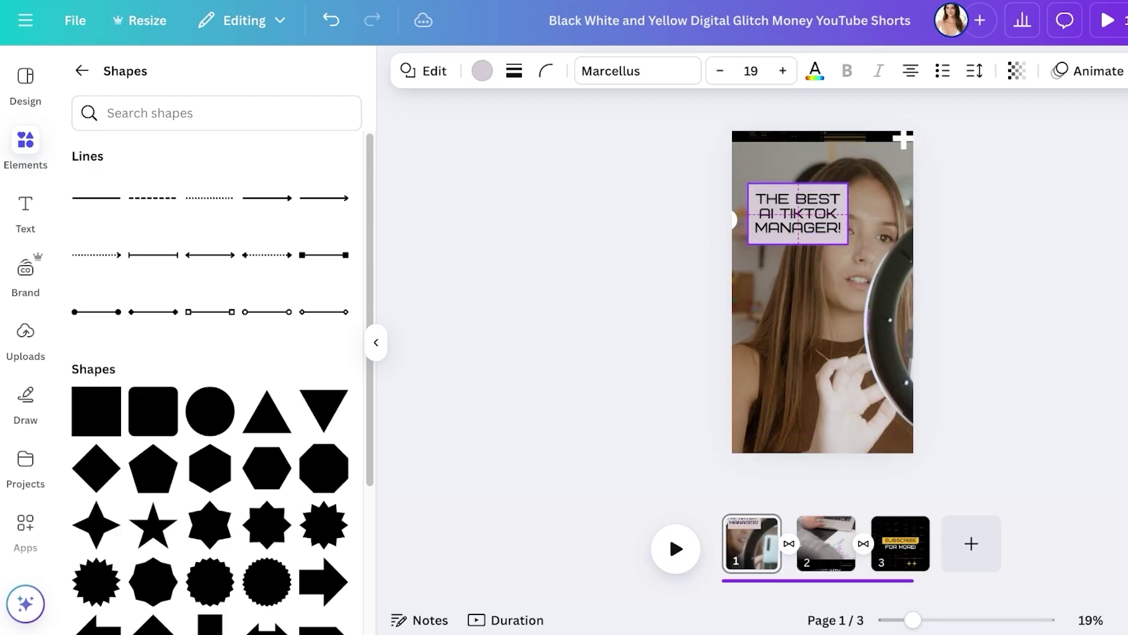
Fill the rectangle behind the first page's title with yellow and play back the opening seconds of the video
left_click(482, 71)
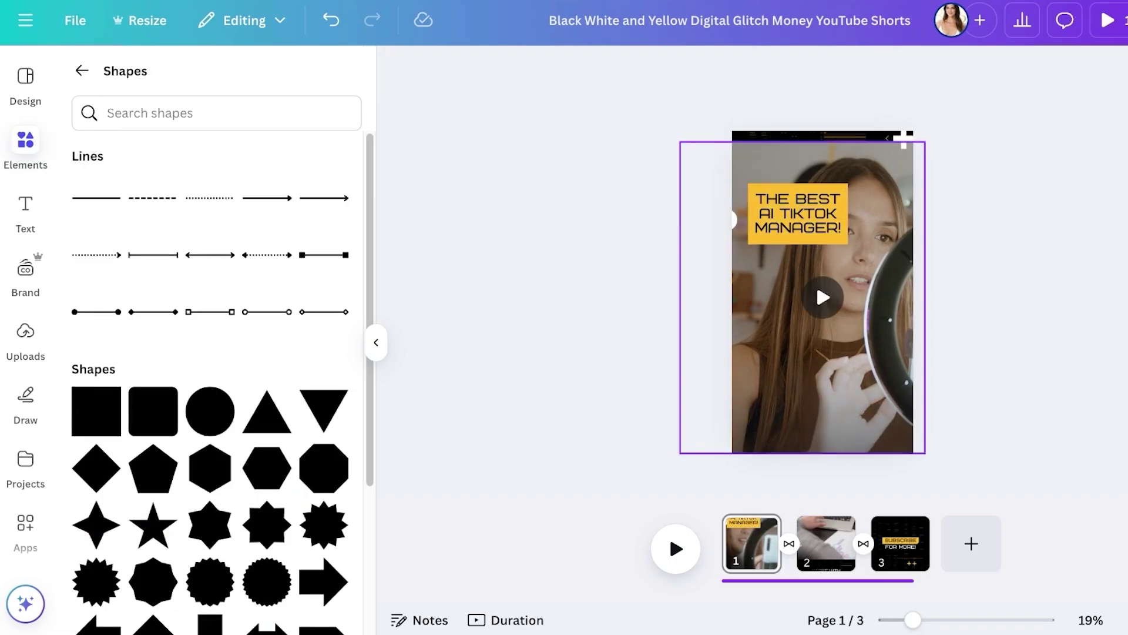
left_click(670, 535)
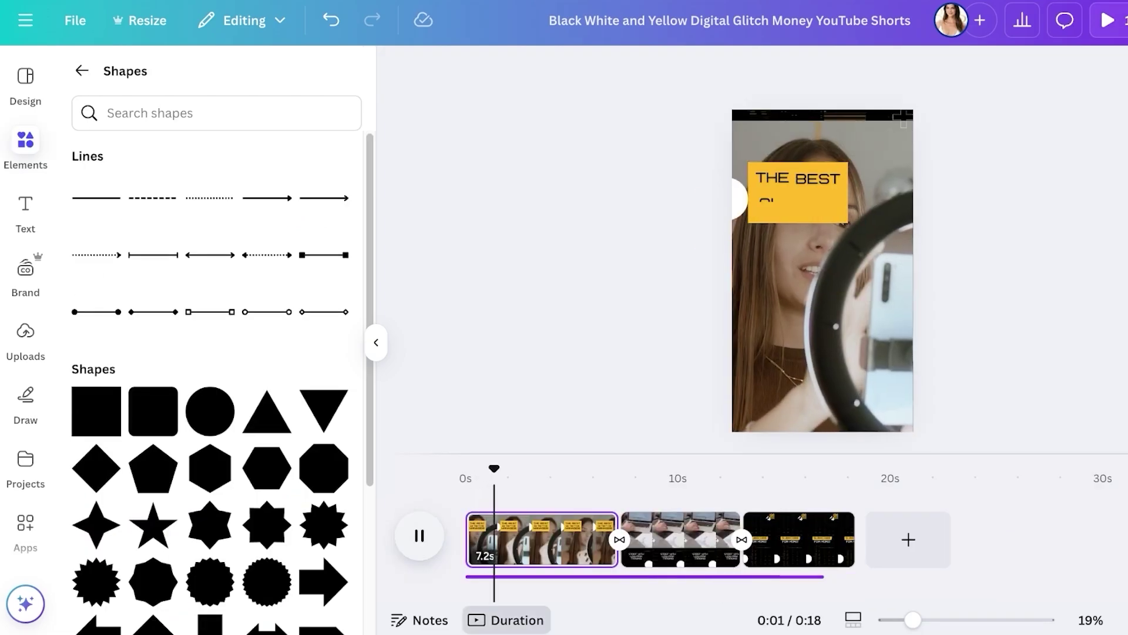
key("space")
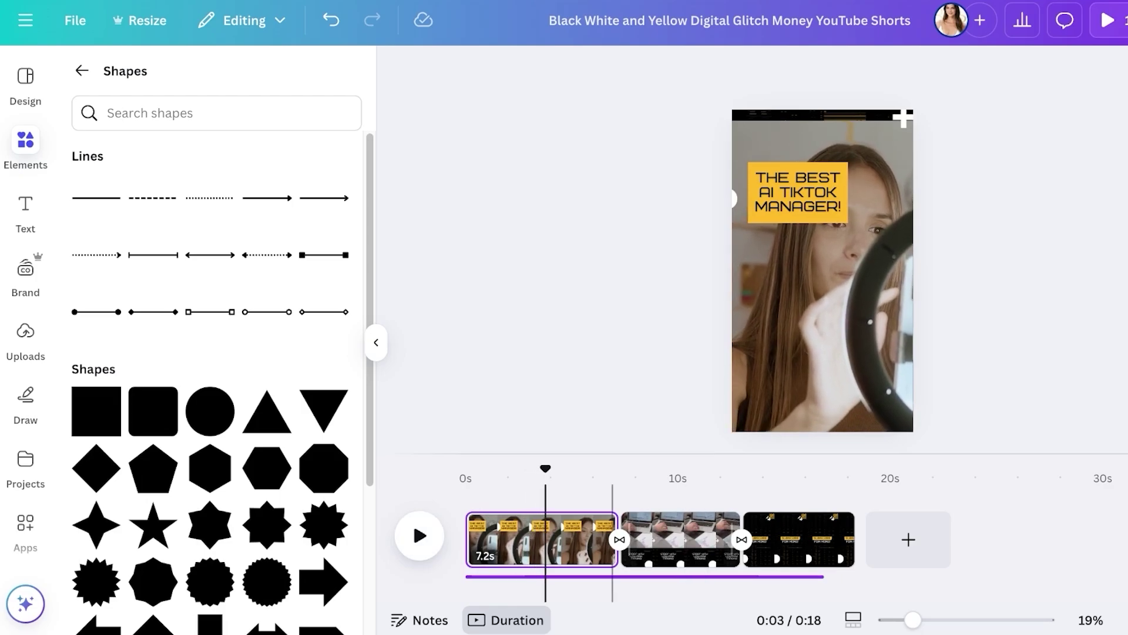
Shorten the on-screen timing of the title "The Best AI TikTok Manager!" to end just before the 5-second mark
left_click(576, 540)
left_click(553, 576)
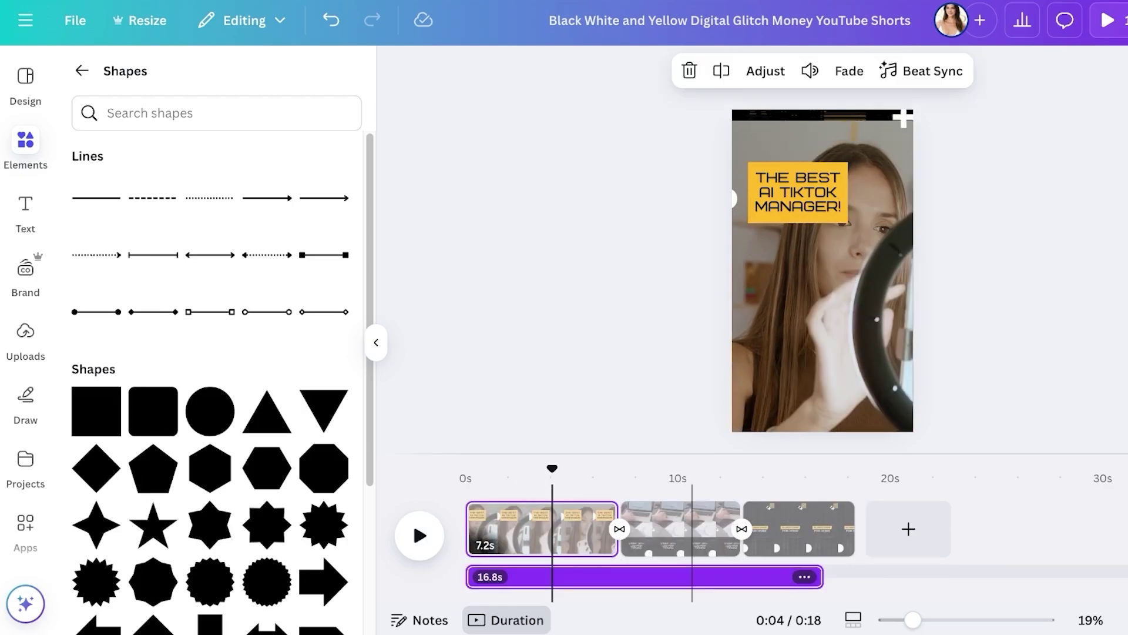
mouse_move(675, 576)
left_mouse_down()
mouse_move(707, 576)
mouse_move(670, 576)
left_mouse_up()
left_click(583, 533)
left_click(797, 193)
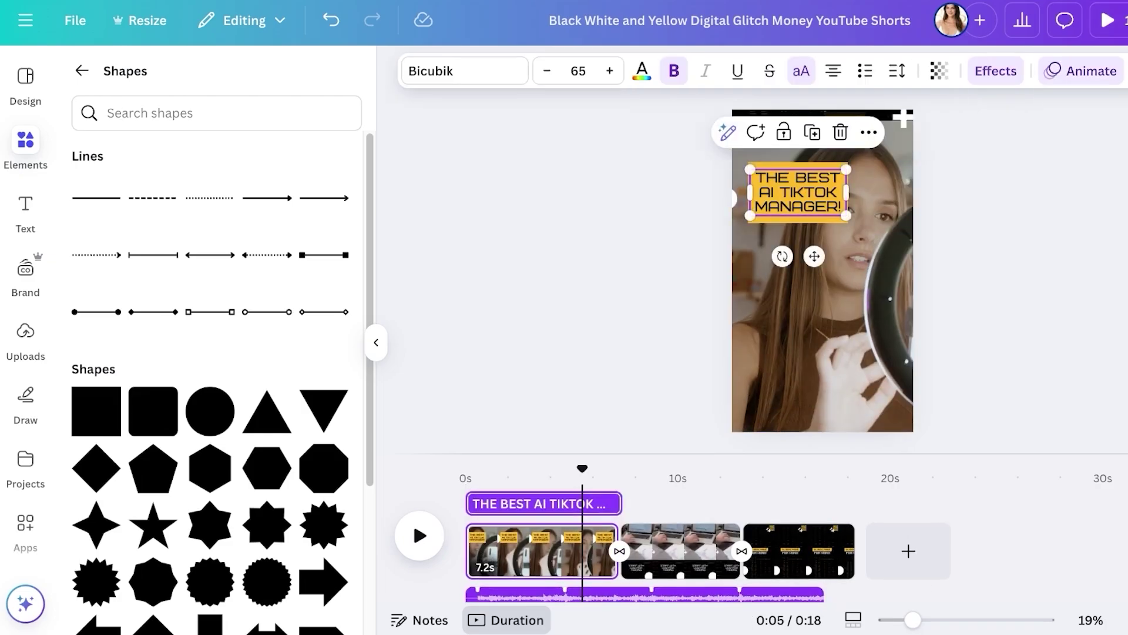
left_click(602, 503)
left_click(618, 503)
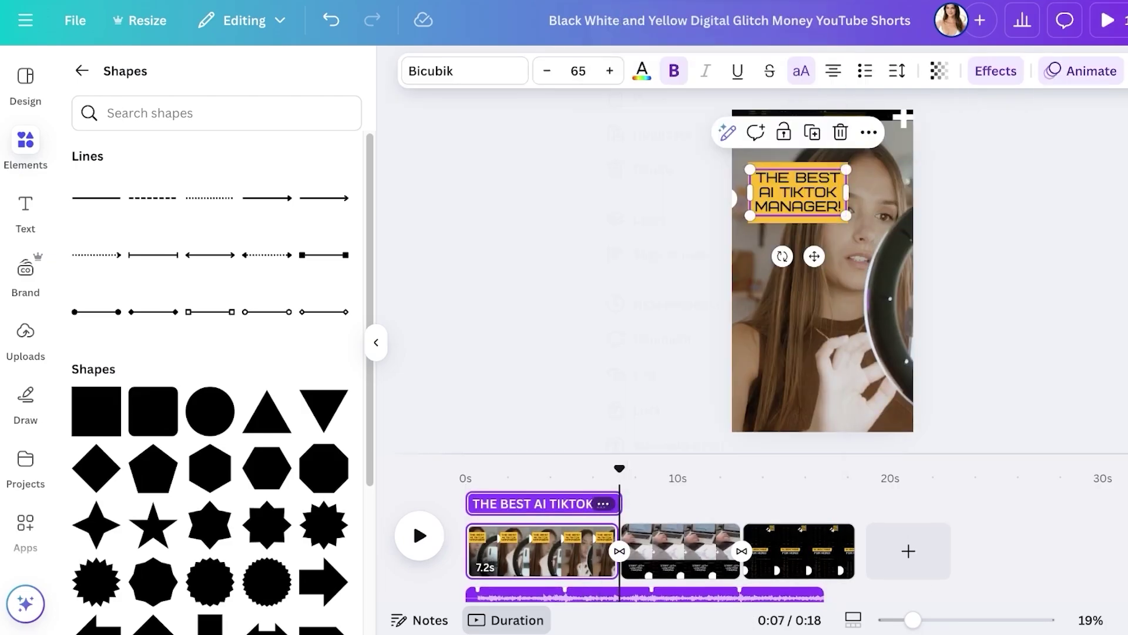
left_click(604, 503)
left_click(611, 503)
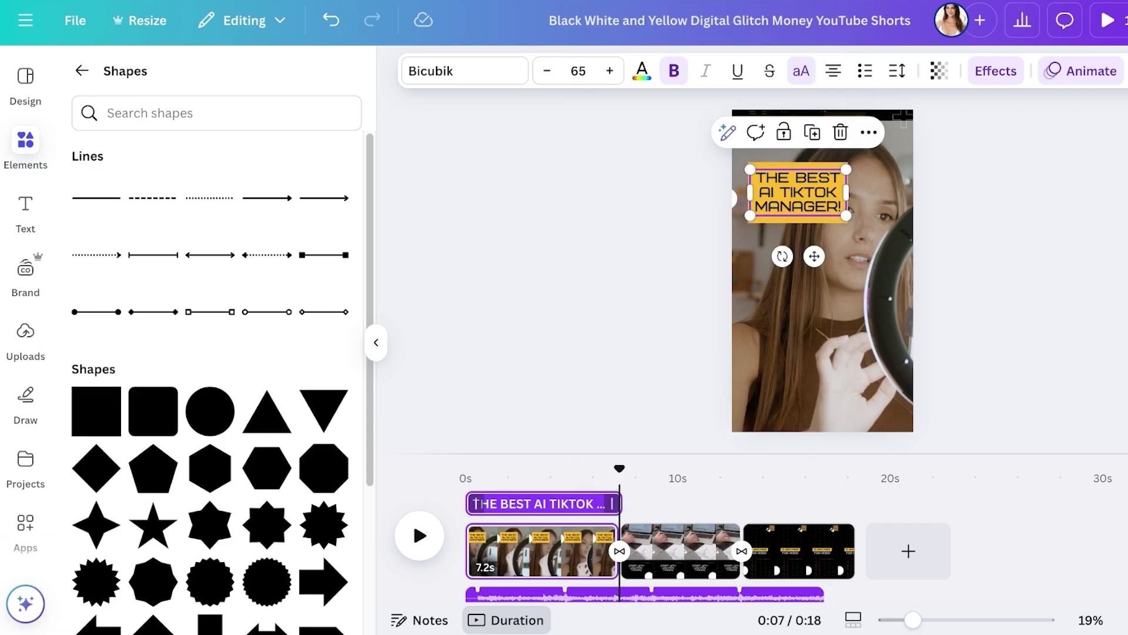
left_click_drag(613, 504, 557, 504)
left_click_drag(619, 468, 566, 469)
left_click(797, 192)
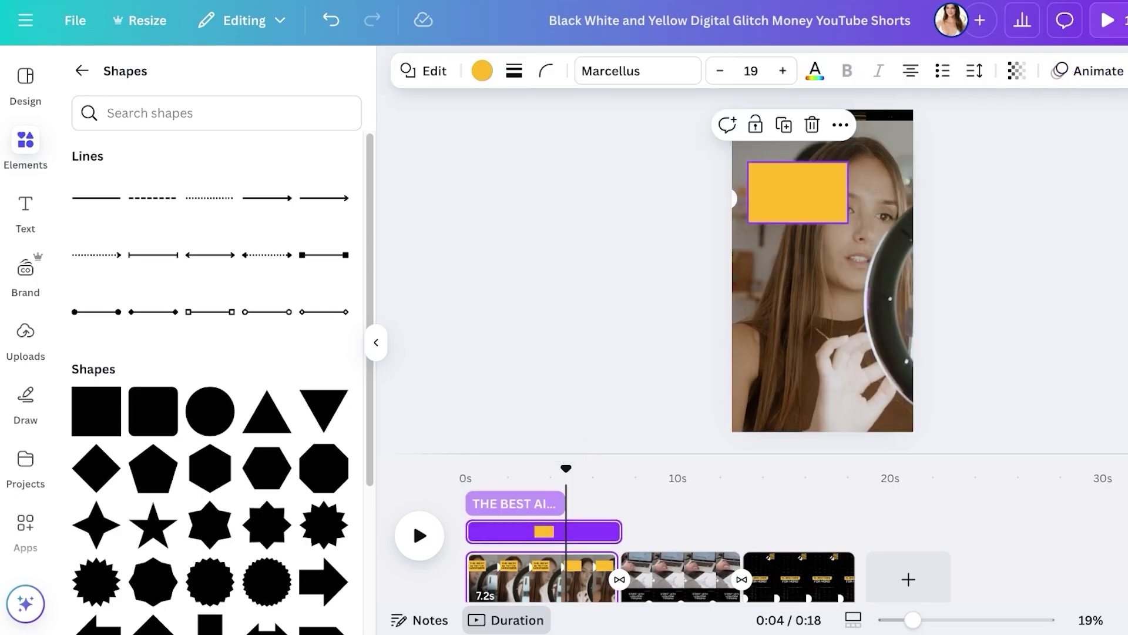
left_click(816, 259)
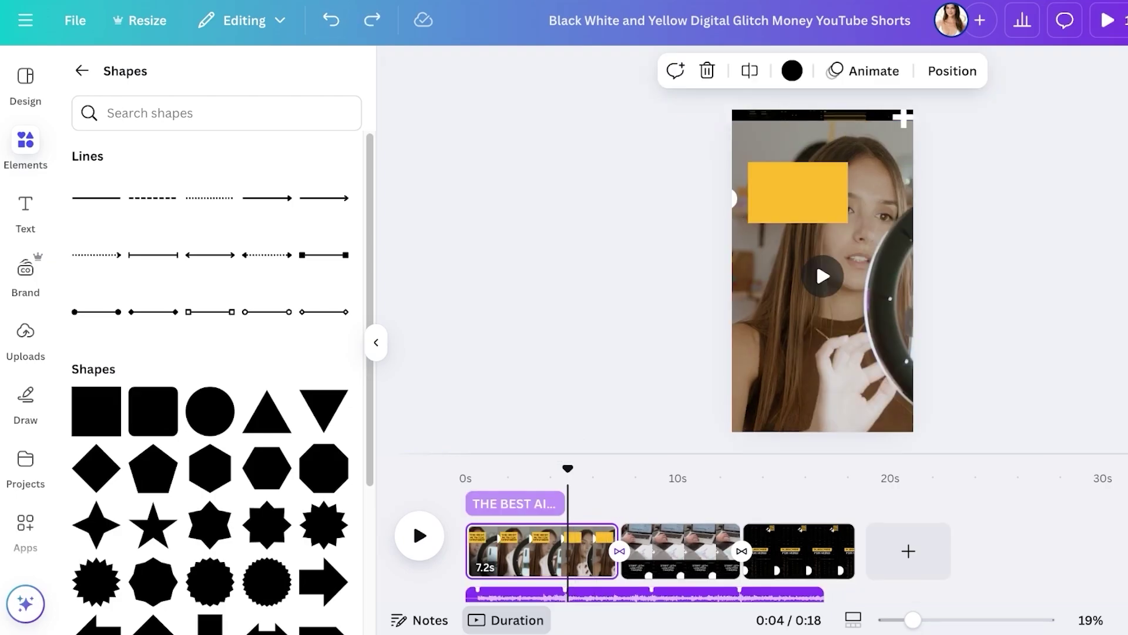
left_click_drag(568, 468, 566, 469)
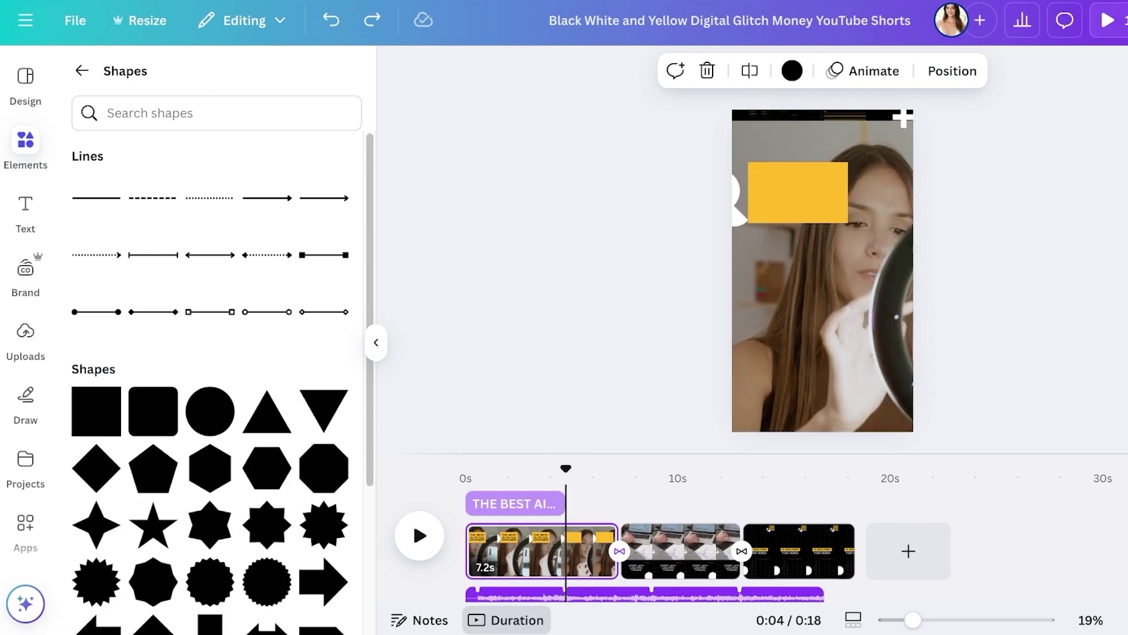
left_click(823, 288)
left_click(553, 573)
left_click(798, 193)
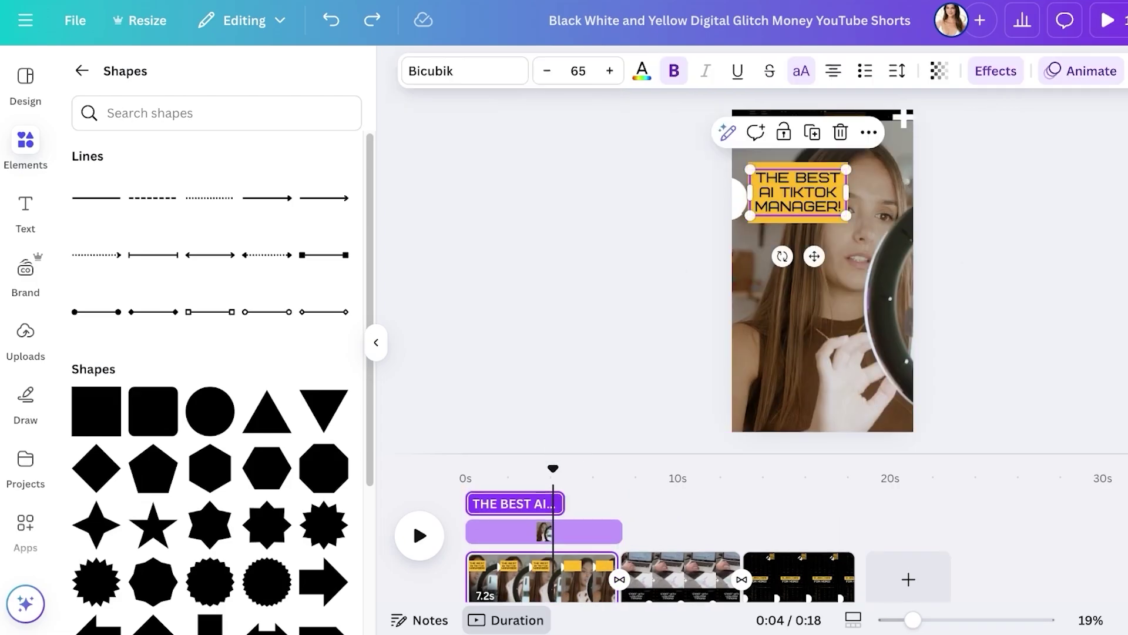
left_click(694, 235)
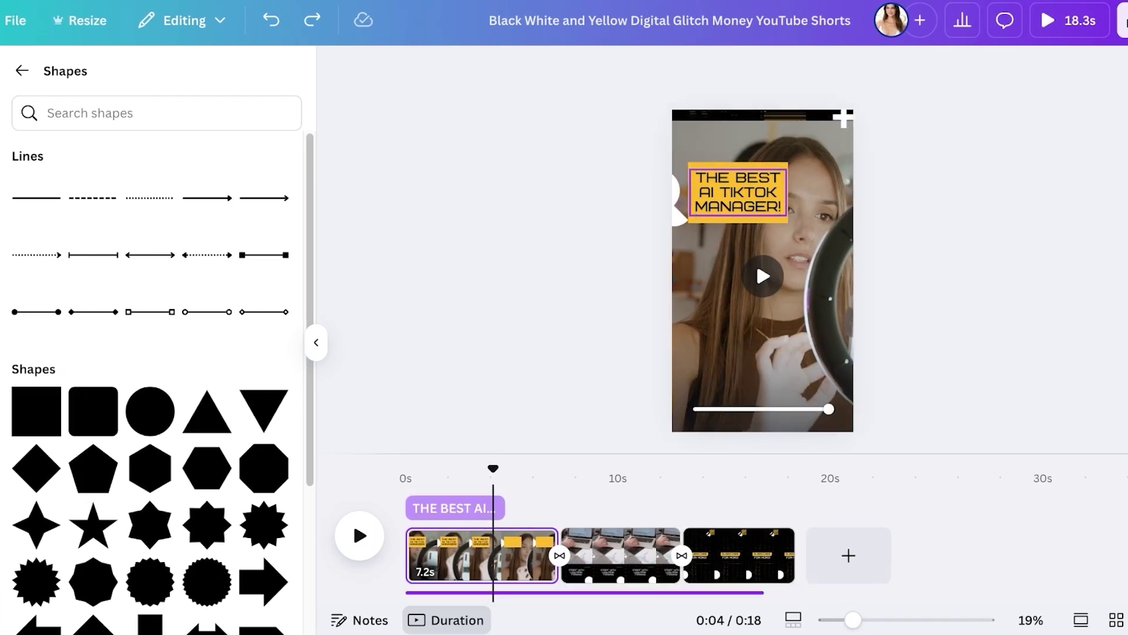
Group the title text with its yellow rectangle and shorten the rectangle's timing to match the end of the text
left_click(738, 192)
left_click(738, 219, "shift")
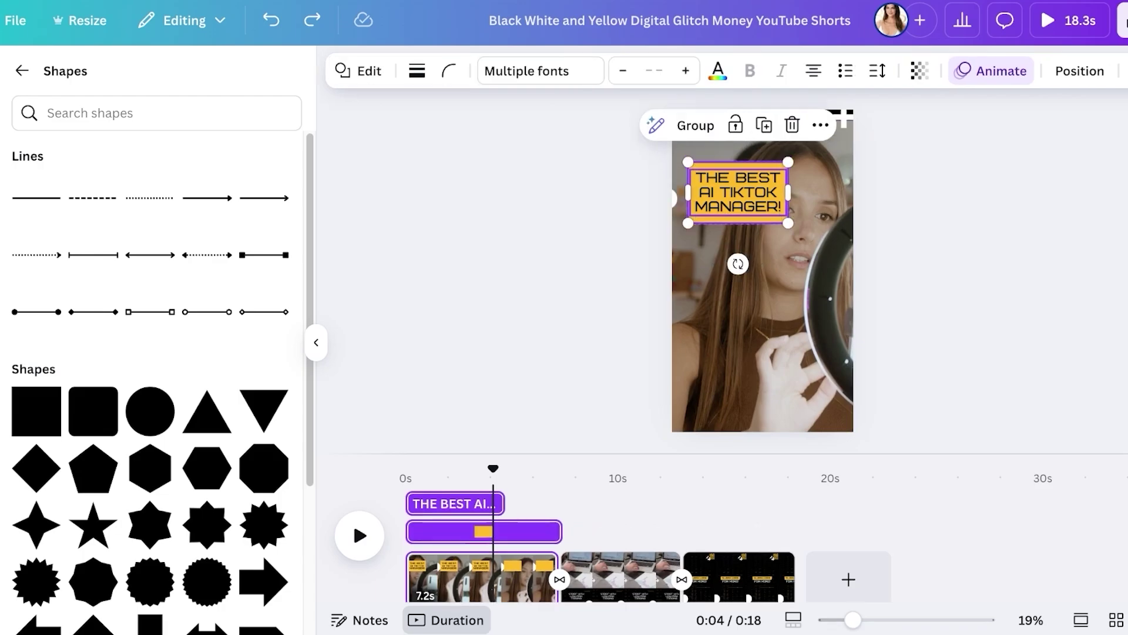
key("ctrl+g")
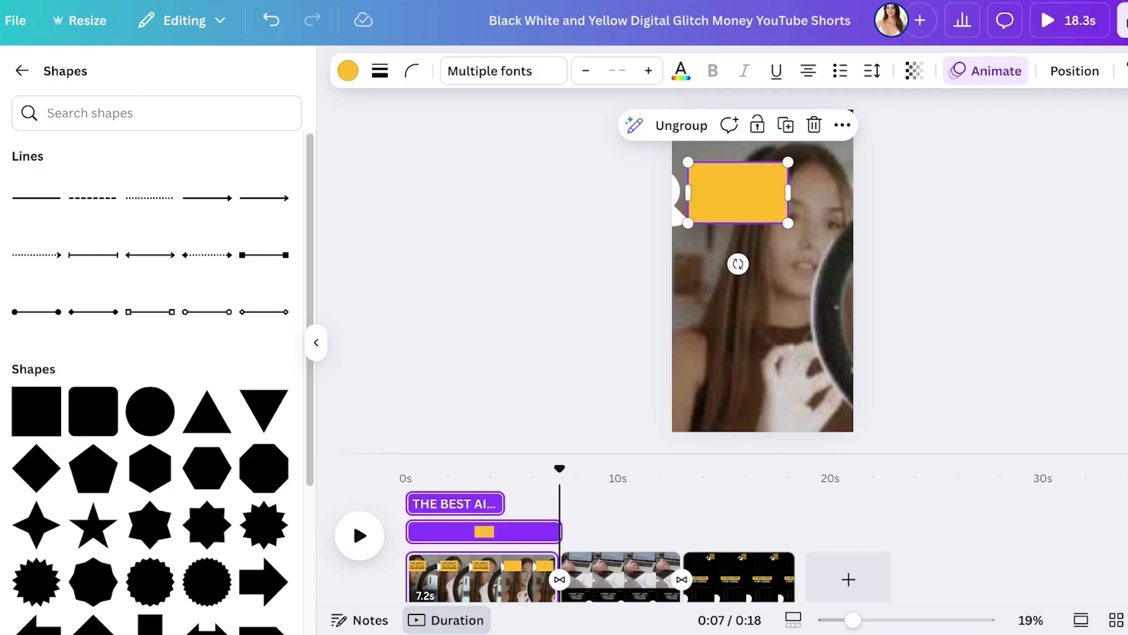
left_click_drag(553, 532, 506, 532)
left_click(595, 517)
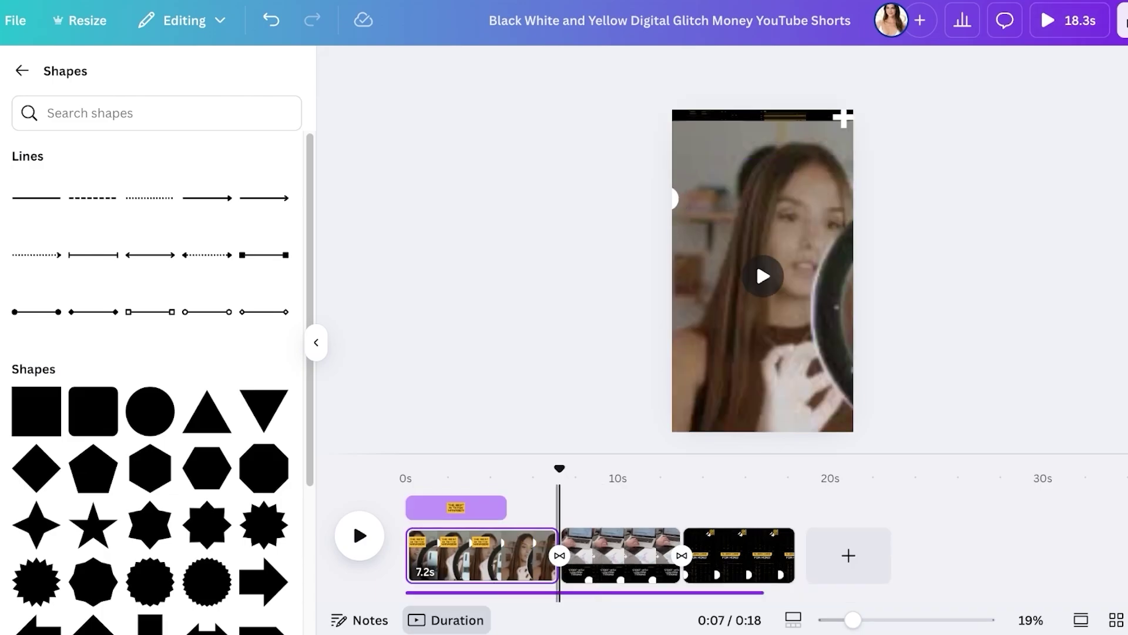
Play the video from the start to check when the grouped title leaves the screen
left_click_drag(560, 469, 406, 469)
left_click(360, 535)
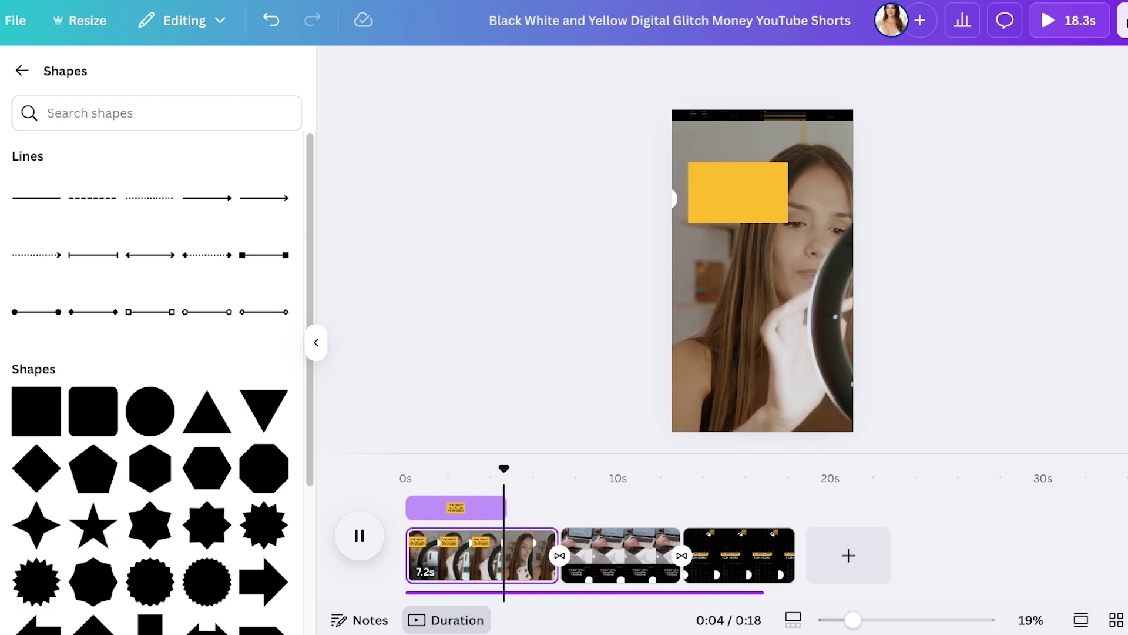
key("space")
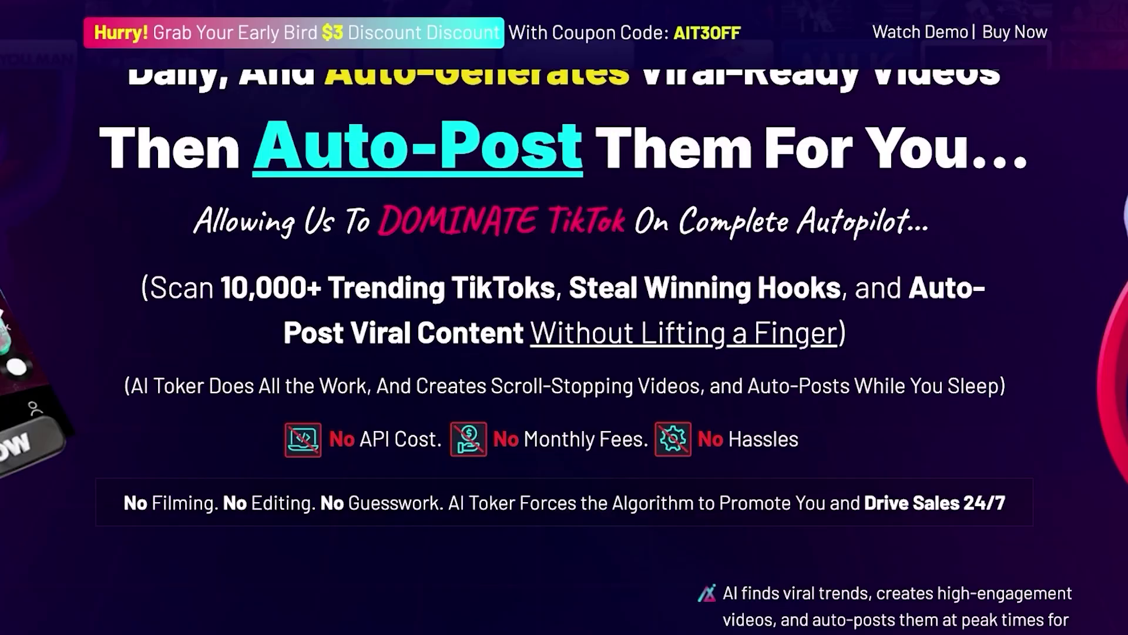
Read through the headline and feature list on the AI Toker sales page for caption material
scroll(564, 352, "down", 10)
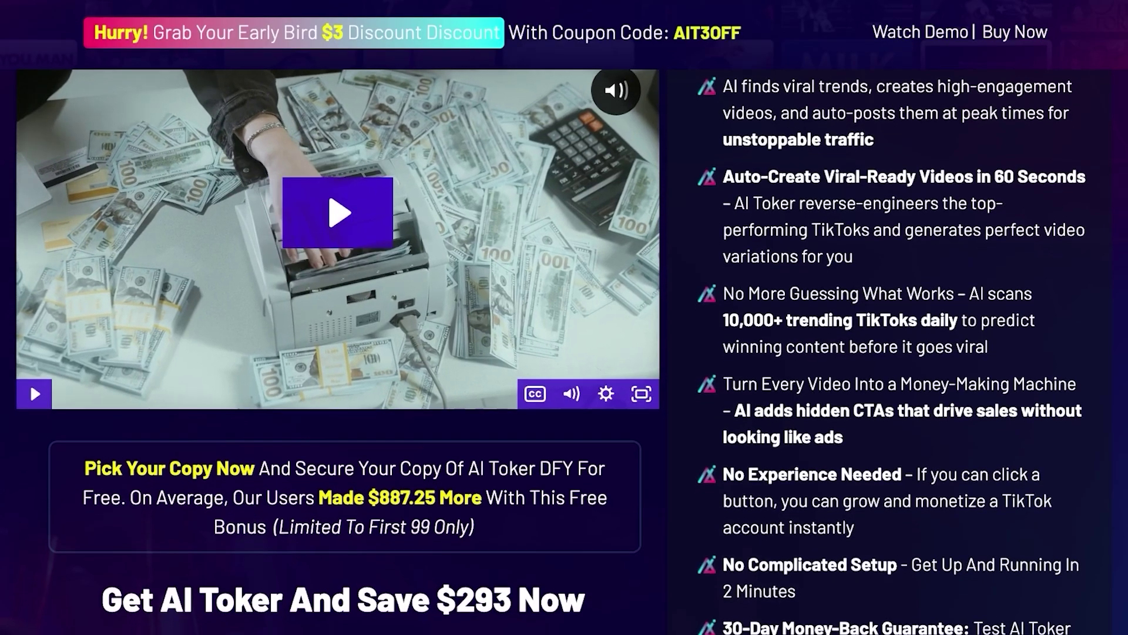
scroll(564, 352, "up", 3)
scroll(564, 352, "up", 9)
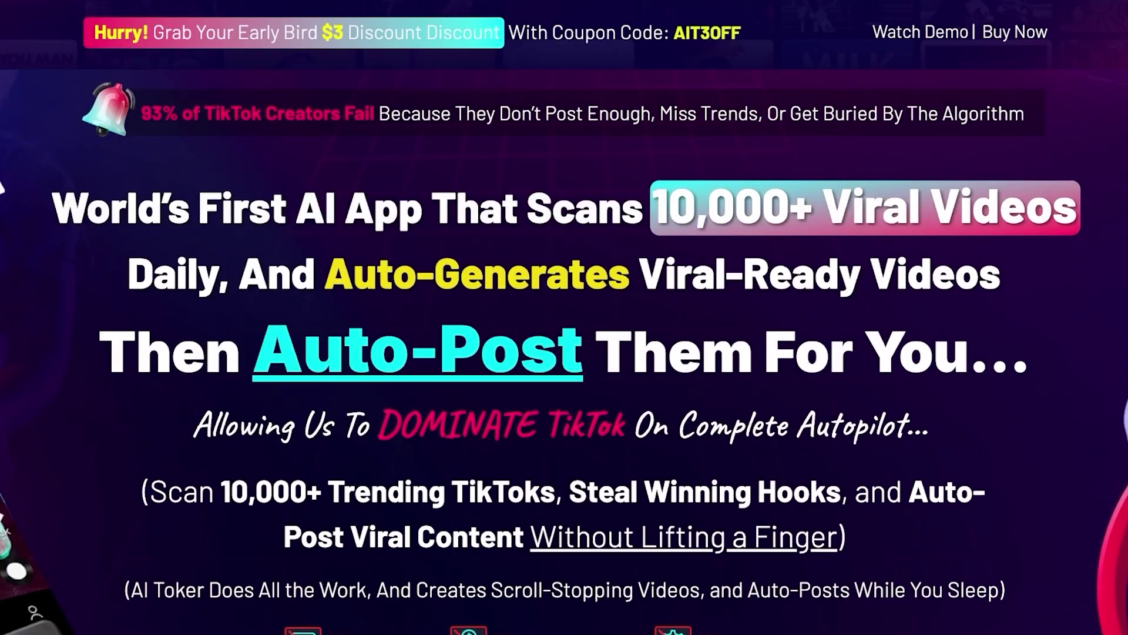
scroll(565, 352, "down", 15)
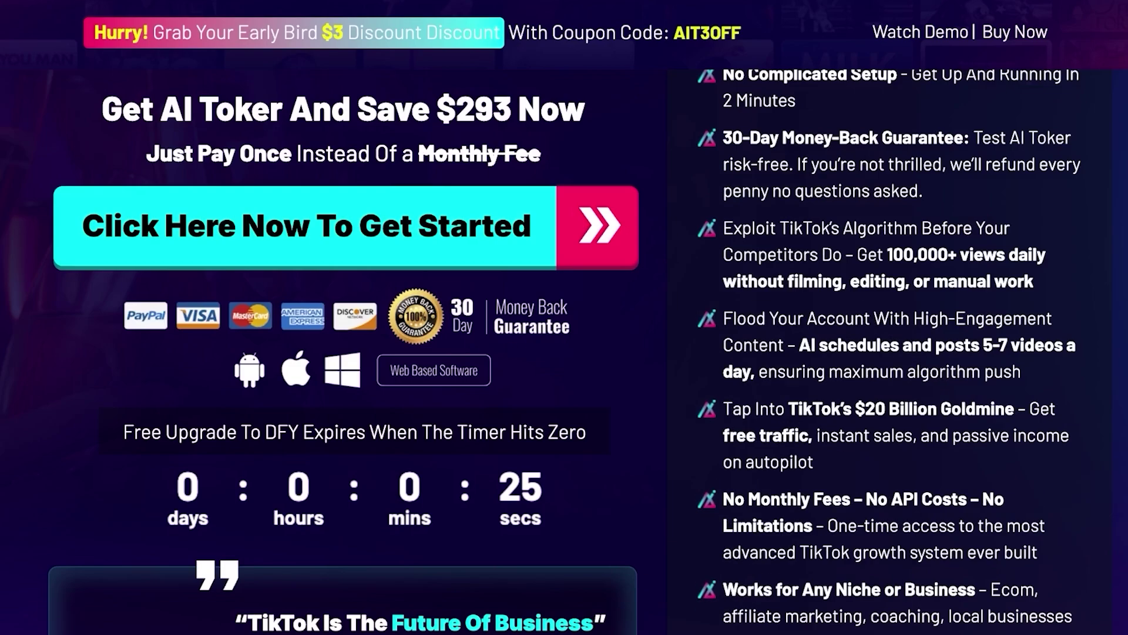
scroll(564, 353, "down", 4)
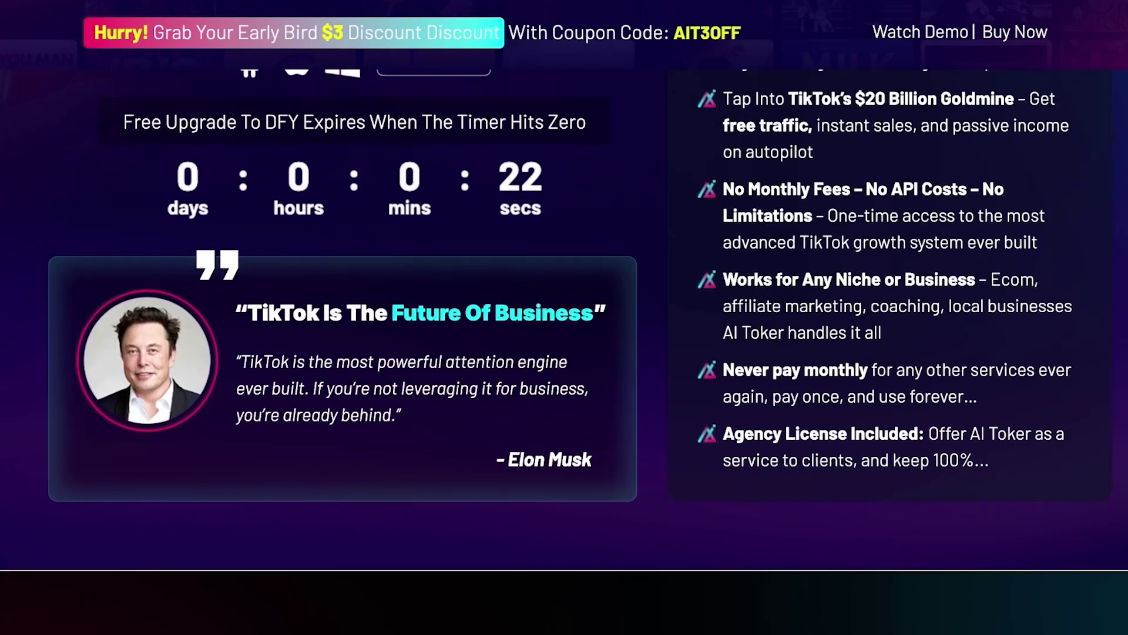
scroll(564, 352, "up", 8)
scroll(564, 353, "up", 7)
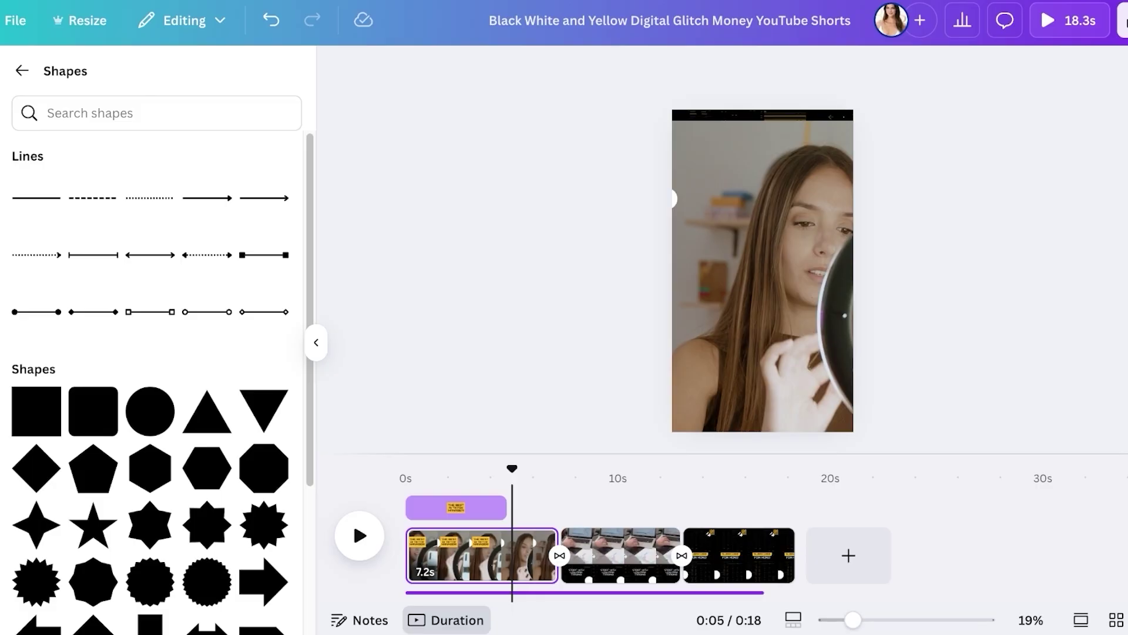
Trim the end of the first page's clip to about 5.4 seconds, just after the title ends
left_click(510, 556)
left_click_drag(510, 556, 524, 555)
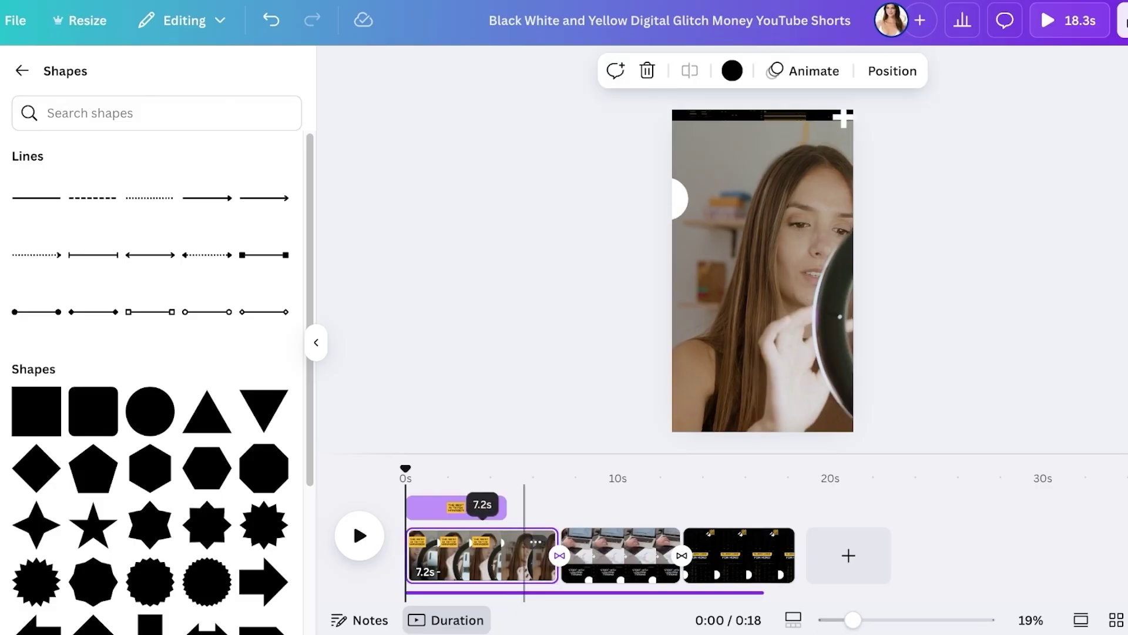
right_click(511, 554)
left_click(628, 561)
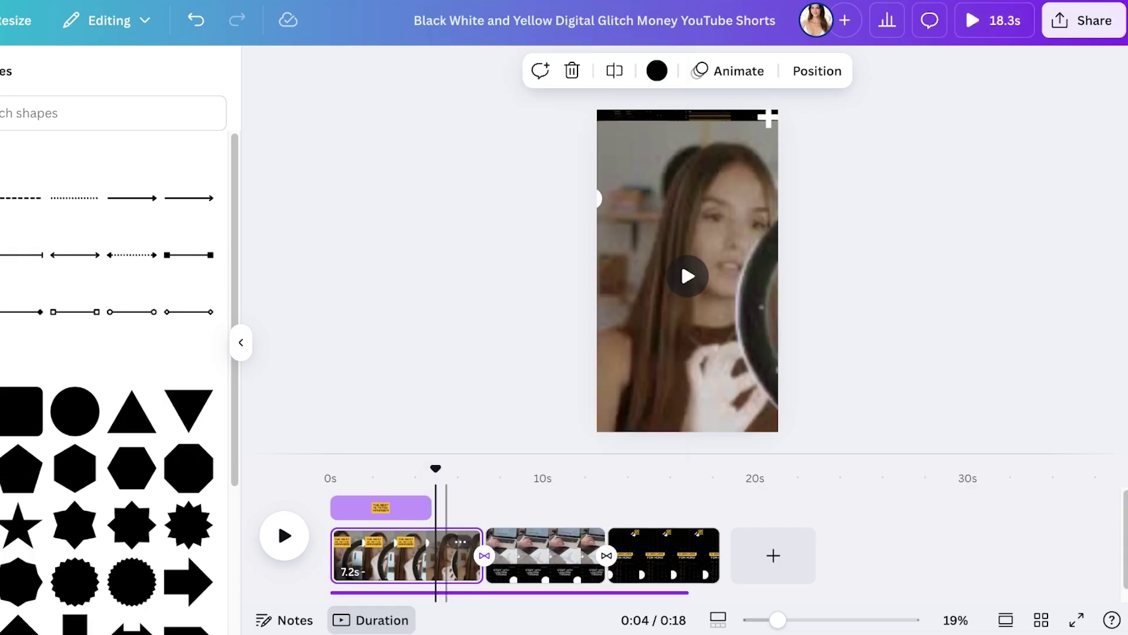
left_click_drag(477, 555, 440, 555)
Replace page 2's caption with "Auto-Create Viral-Ready Videos in 60 Seconds – AI Toker reverse-engineers the top-performing TikToks and generates perfect video variations for you"
left_click(474, 555)
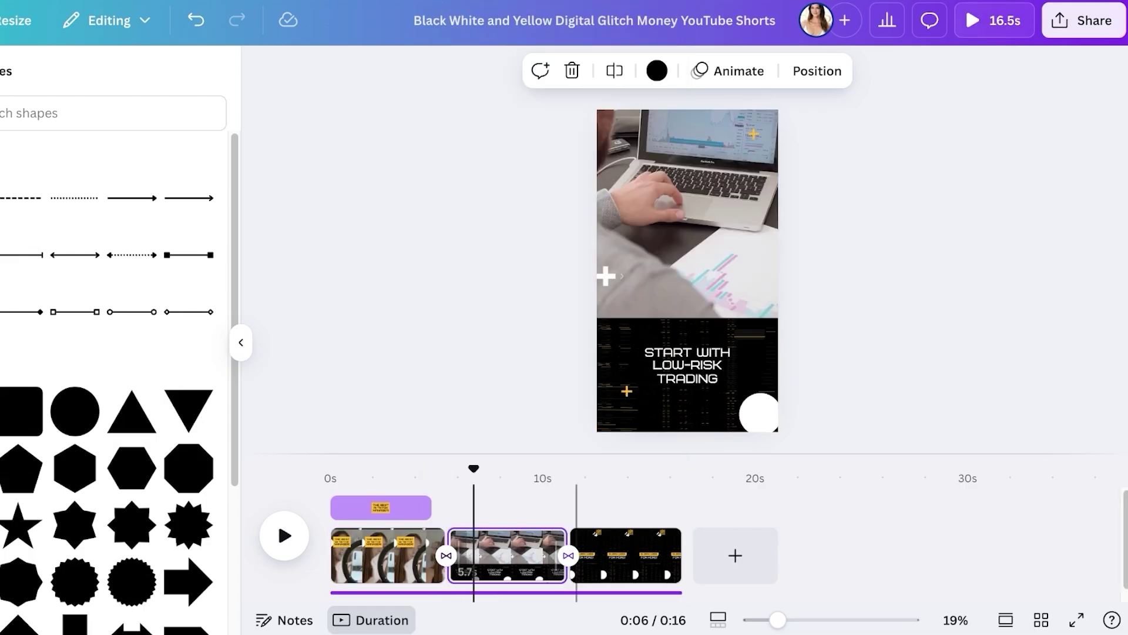
left_click(687, 366)
double_click(688, 365)
type("AUTO-CREATE VIRAL-READY VIDEOS IN 60 SECONDS – AI TOKER REVERSE-ENGINEERS THE TOP-PERFORMING TIKTOKS AND GENERATES PERFECT VIDEO VARIATIONS FOR YOU")
Move the second page's caption up over the laptop video and narrow its text box to fit within the page
left_click_drag(734, 423, 891, 390)
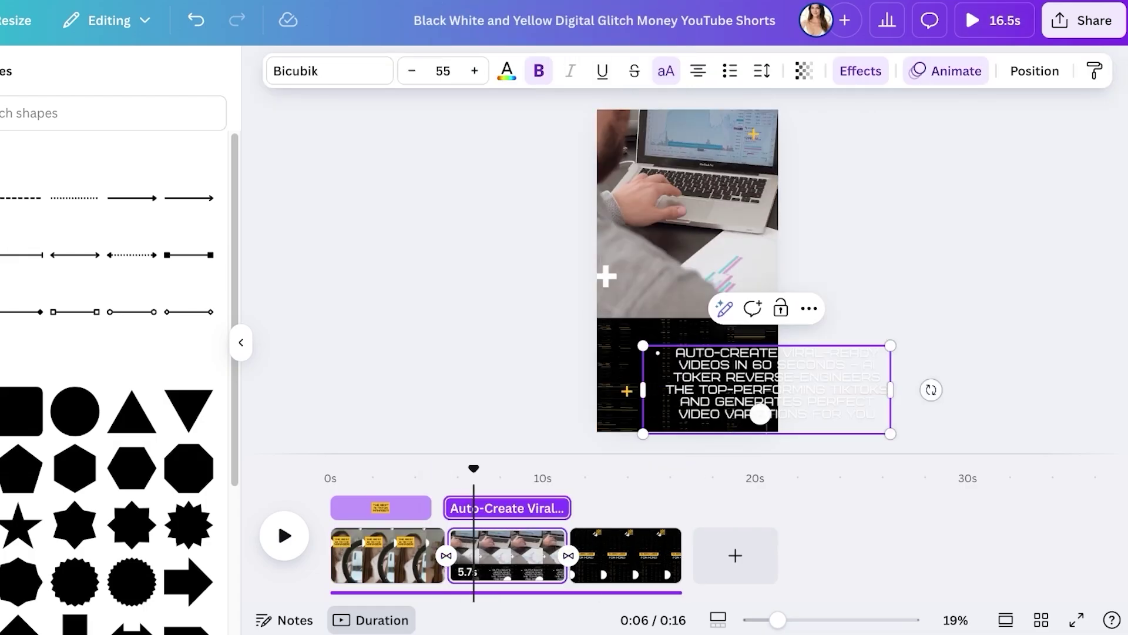
left_click(952, 347)
left_click_drag(728, 390, 664, 210)
left_click_drag(825, 211, 733, 215)
left_click_drag(656, 246, 684, 242)
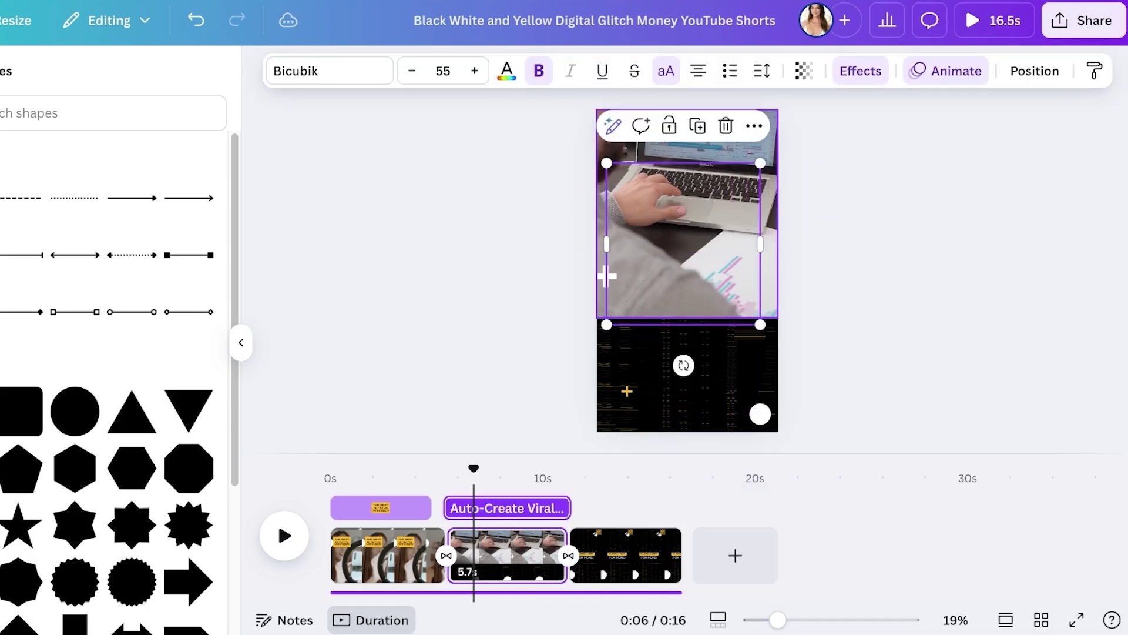
Bring the caption forward in the layer order so it sits in front of the laptop video
right_click(674, 247)
mouse_move(732, 294)
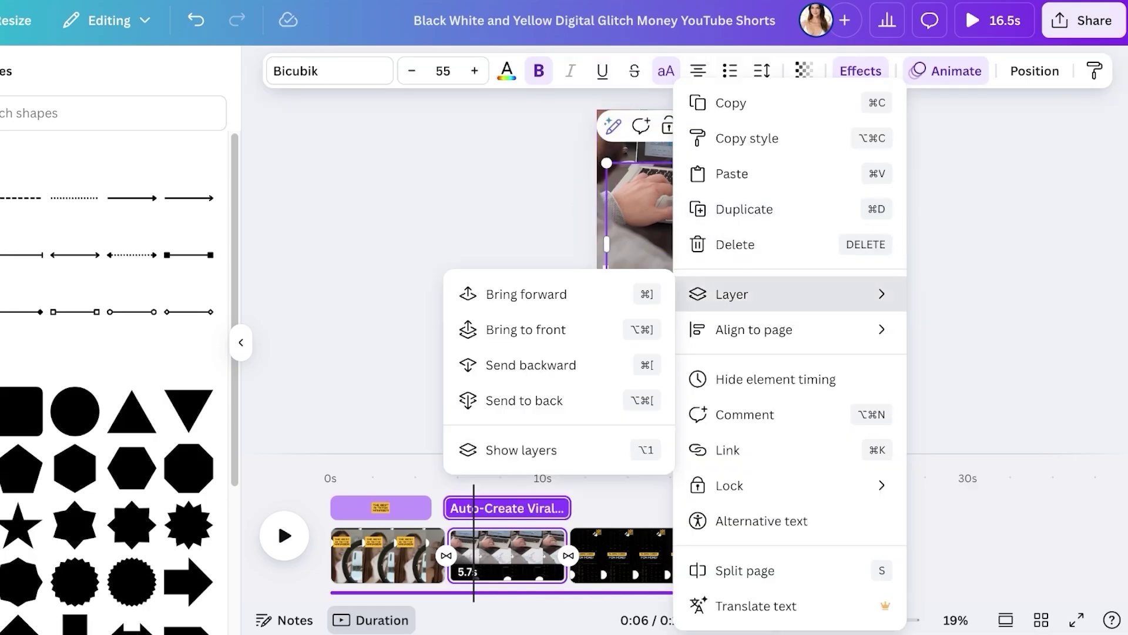
left_click(606, 280)
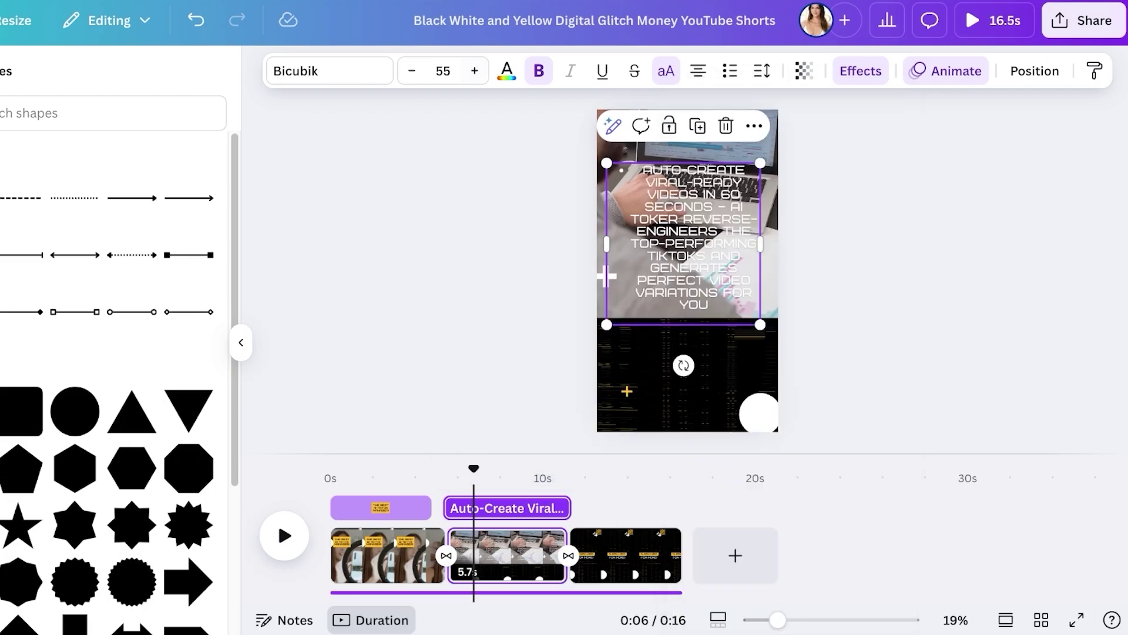
Insert a square shape on the second page and delete the dark glitch-texture graphic below the laptop video
left_click(20, 412)
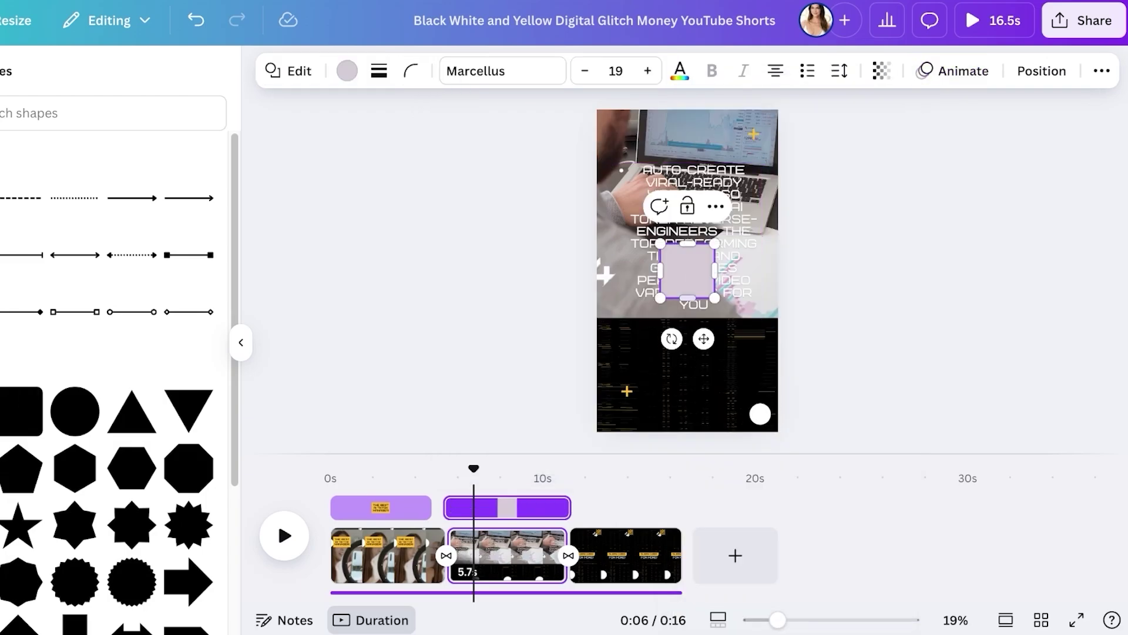
left_click(687, 365)
key("Delete")
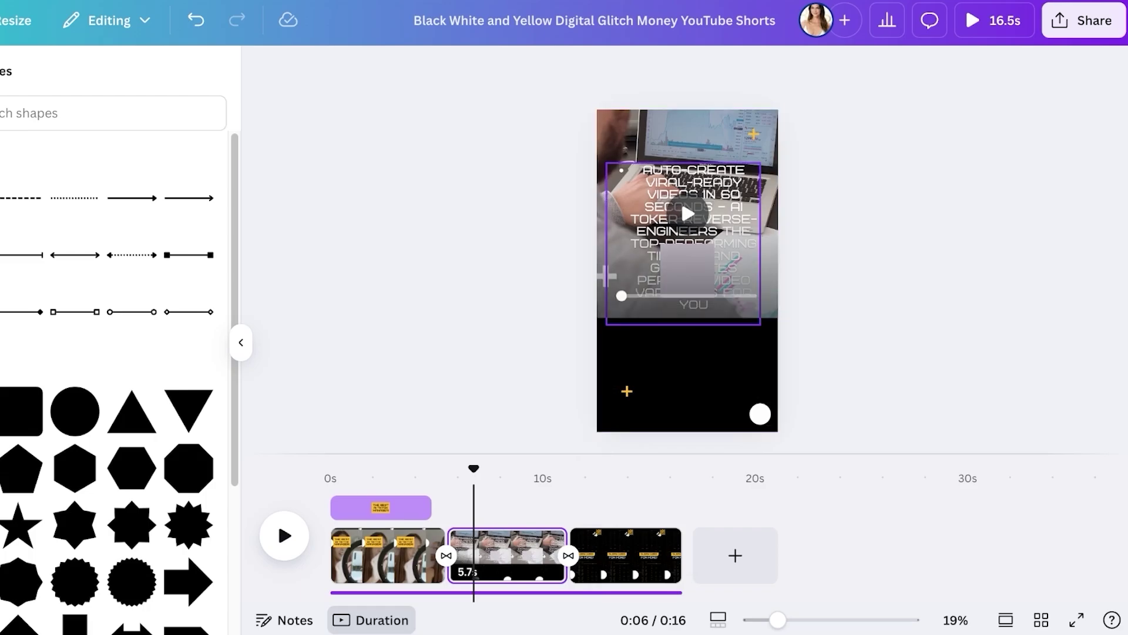
Enlarge the laptop video downward to fill the whole second page
left_click(689, 310)
left_click_drag(688, 316, 684, 483)
left_click_drag(685, 352, 691, 321)
Enlarge the square to span the caption area and send it backward behind the caption text
left_click(692, 294)
left_click(688, 270)
left_click_drag(688, 271, 759, 351)
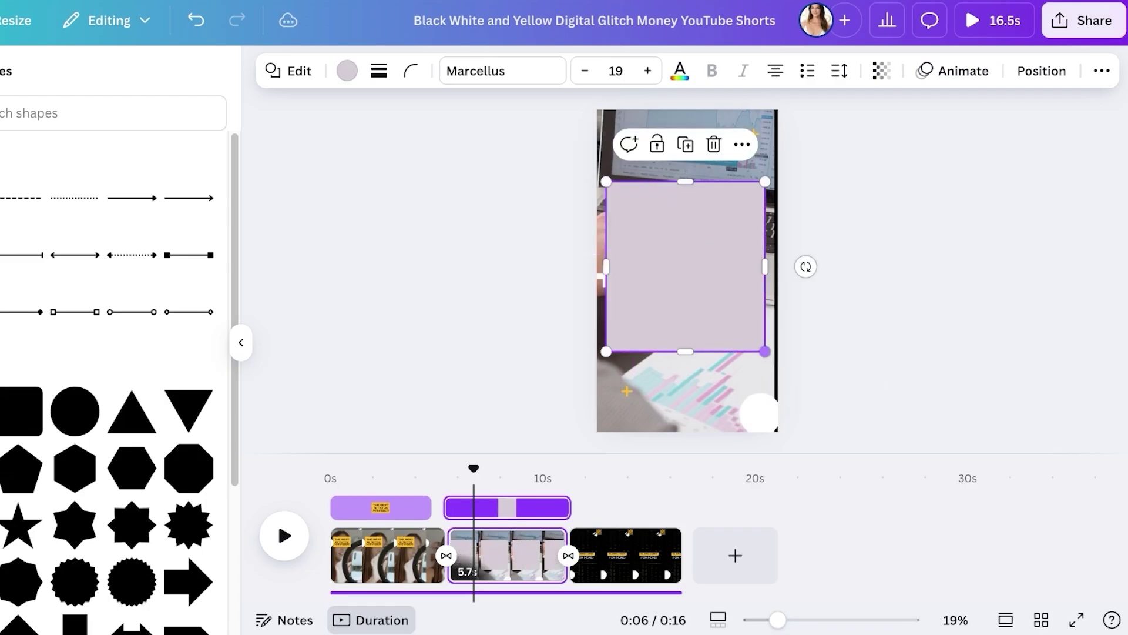
right_click(687, 276)
mouse_move(758, 294)
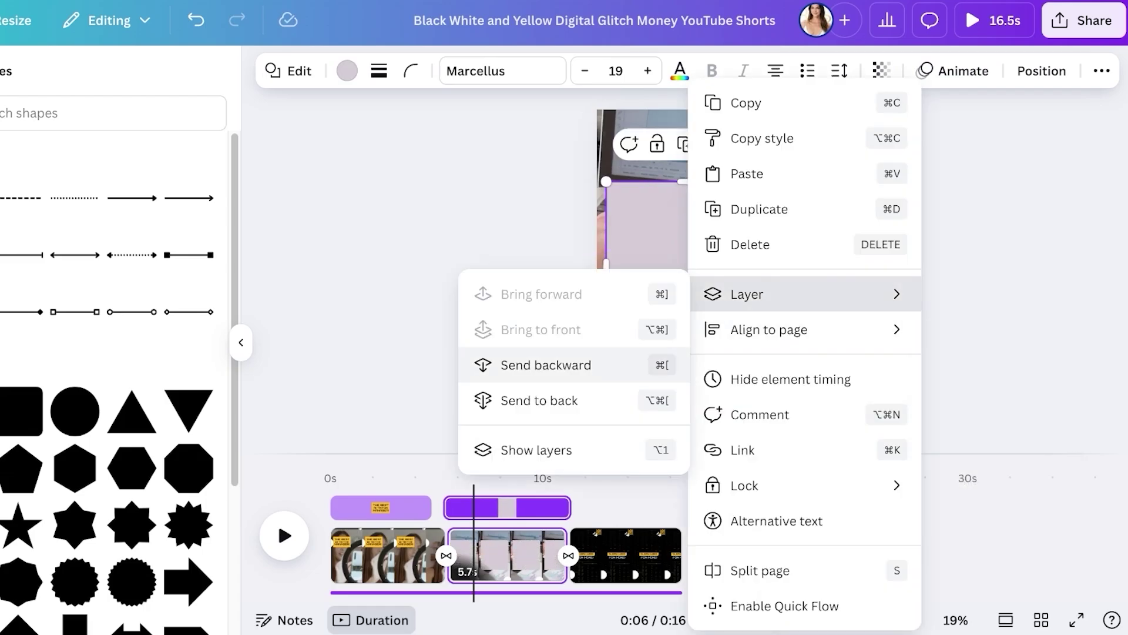
left_click(546, 365)
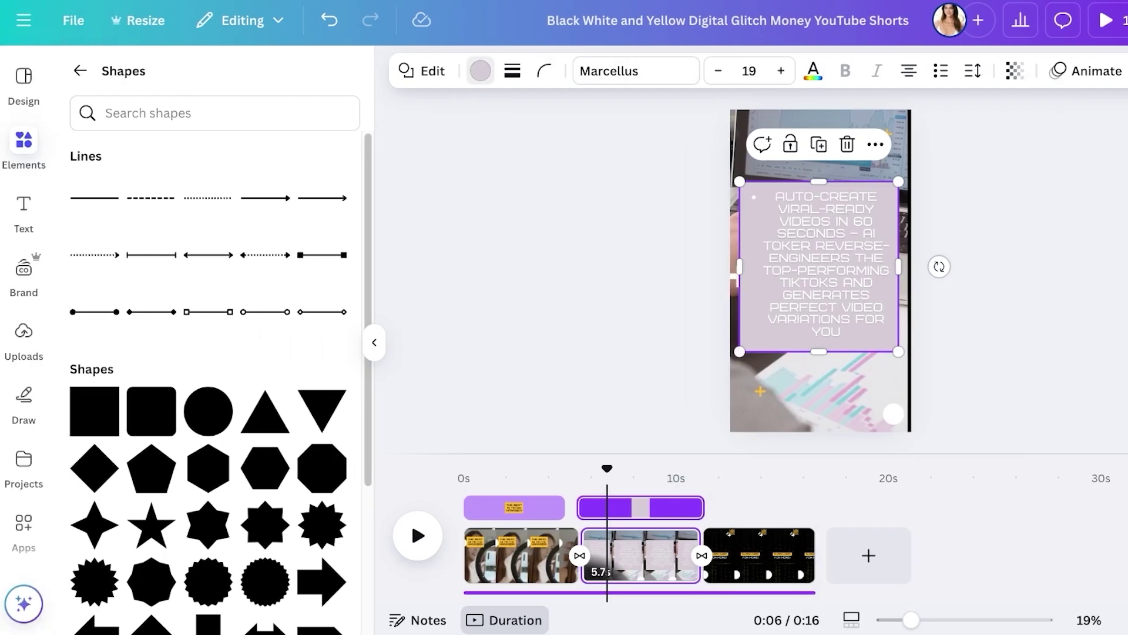
Fill the square behind the caption with the first page's yellow and select the caption text
left_click(480, 70)
left_click(327, 204)
left_click(826, 265)
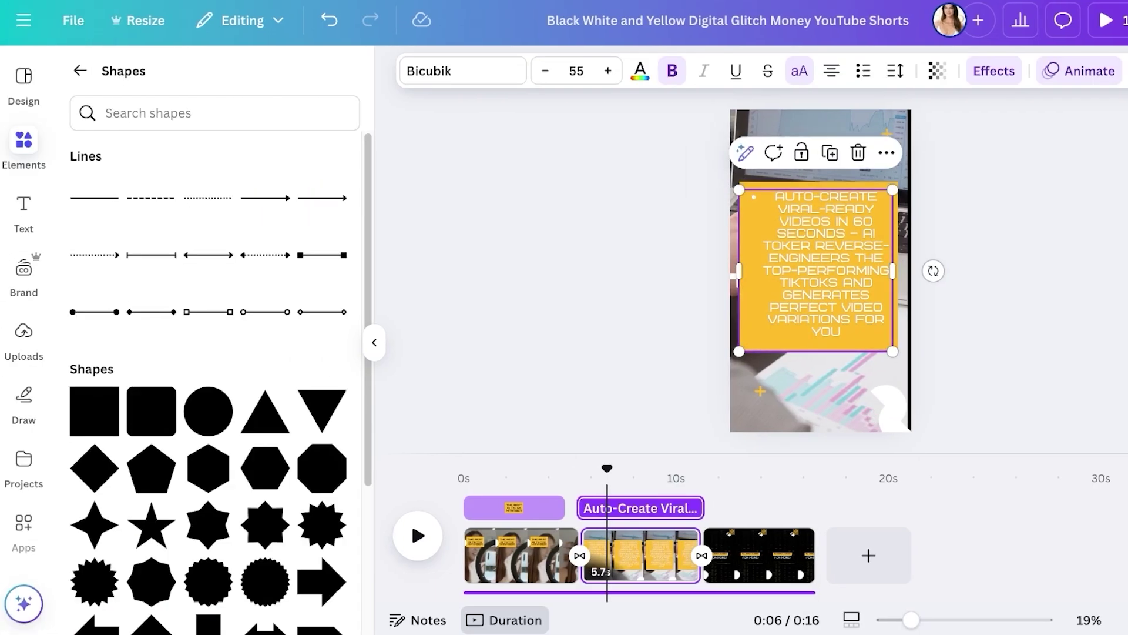
Set the second-page caption's font to Telegraf and remove its bullet point
left_click(463, 70)
left_click(124, 503)
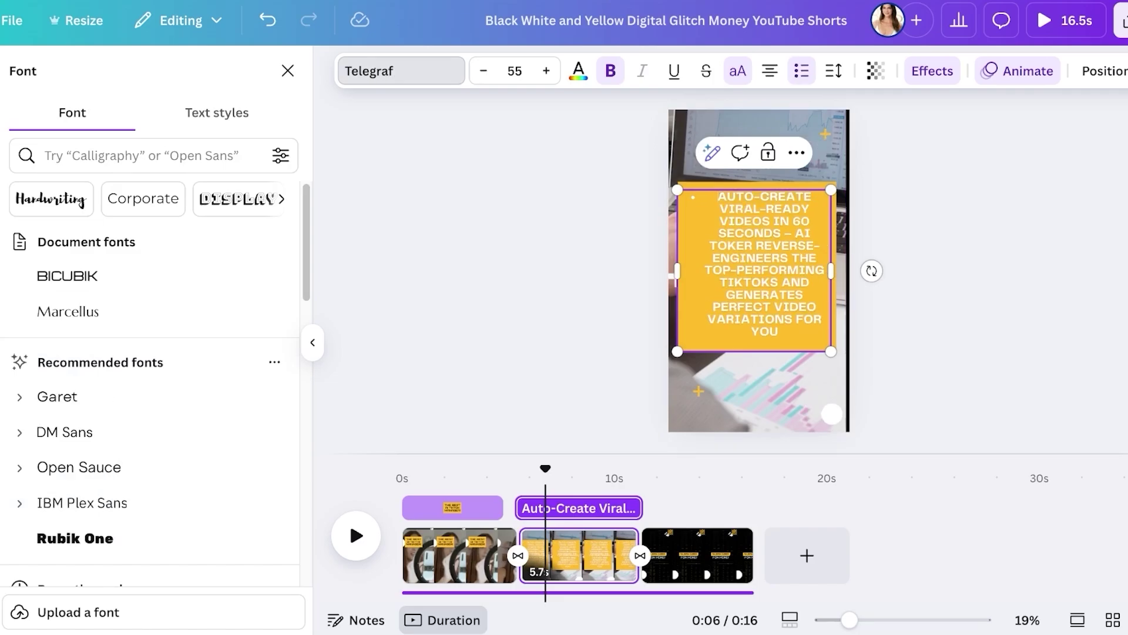
key("BackSpace")
Narrow the caption text box and move it slightly right to centre it better on the yellow square
left_click_drag(831, 253, 804, 262)
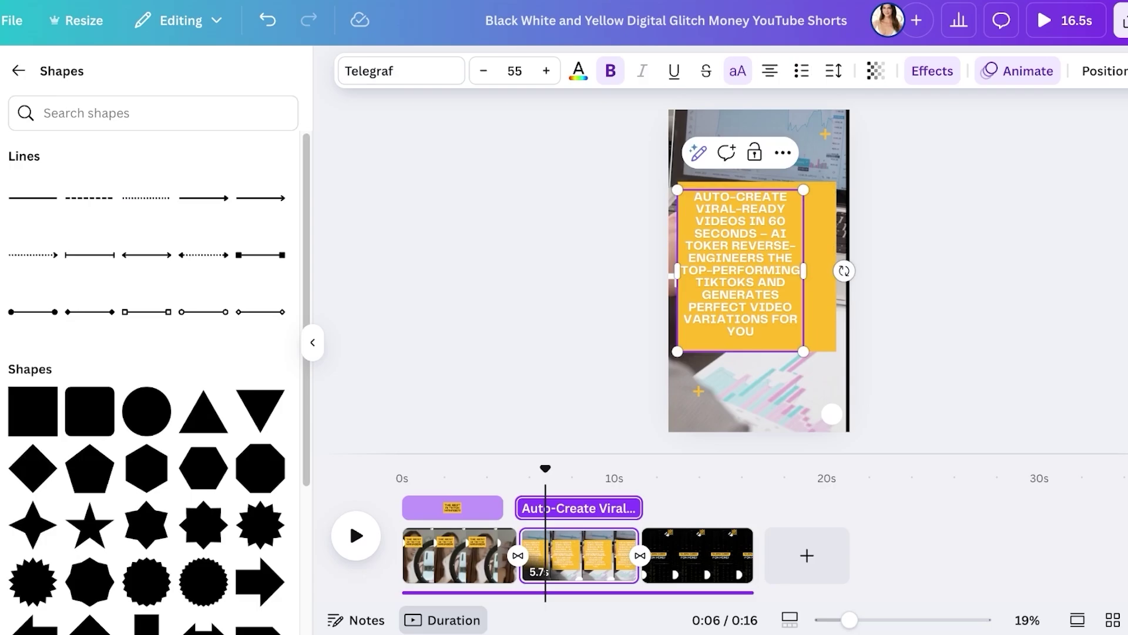
left_click(917, 276)
left_click_drag(740, 282, 750, 282)
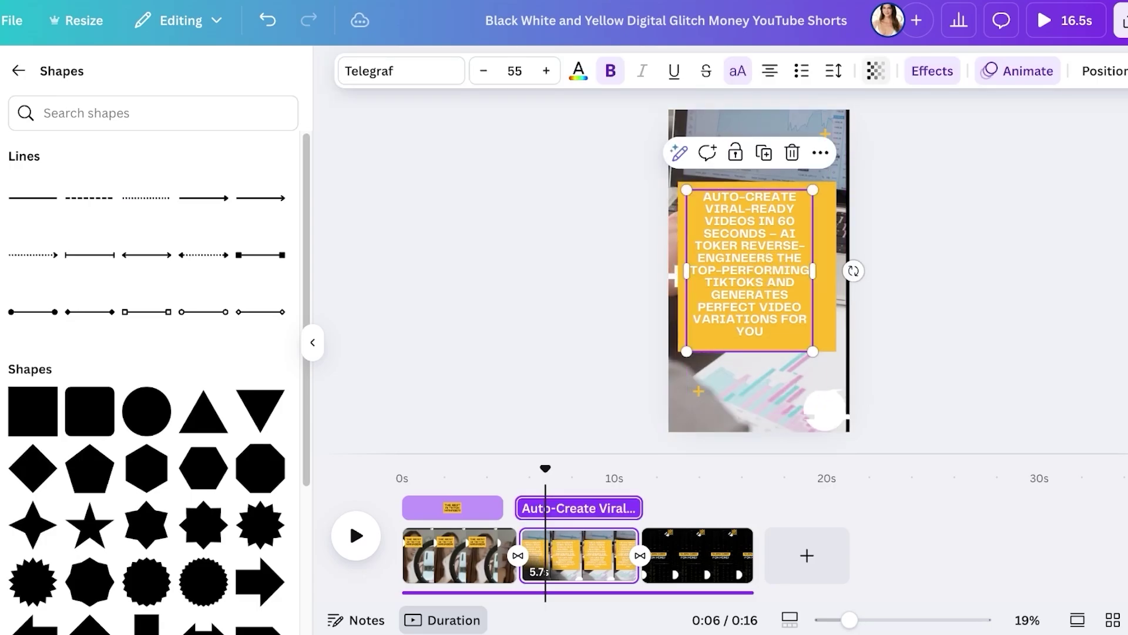
Apply the Shadow text effect and the Shift animation to the second-page caption
left_click(932, 71)
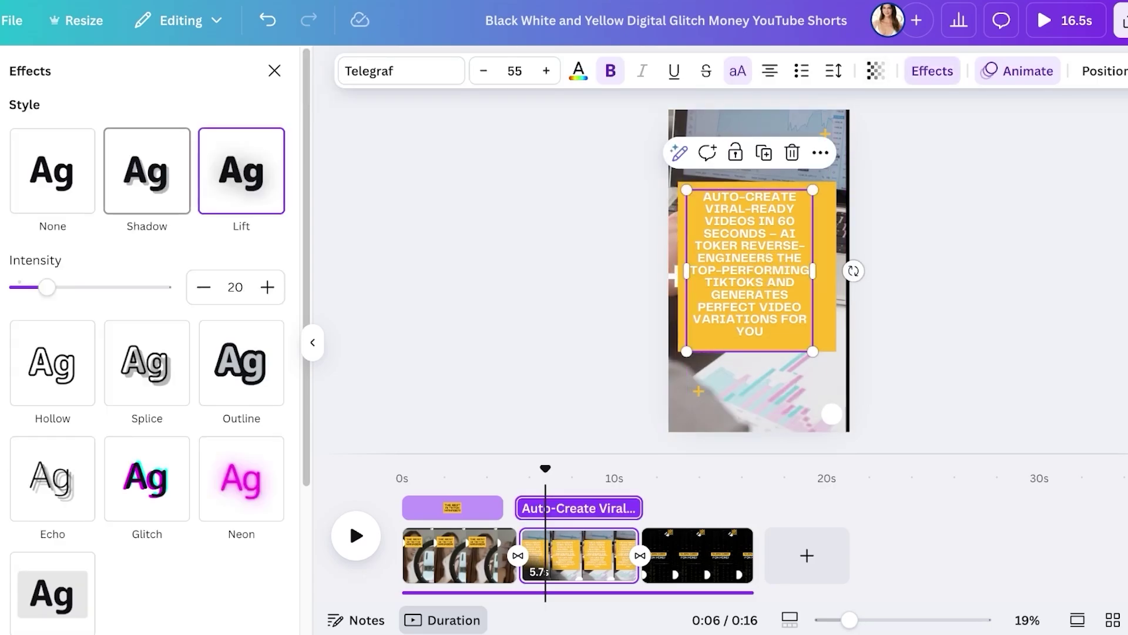
left_click(147, 171)
left_click(1018, 71)
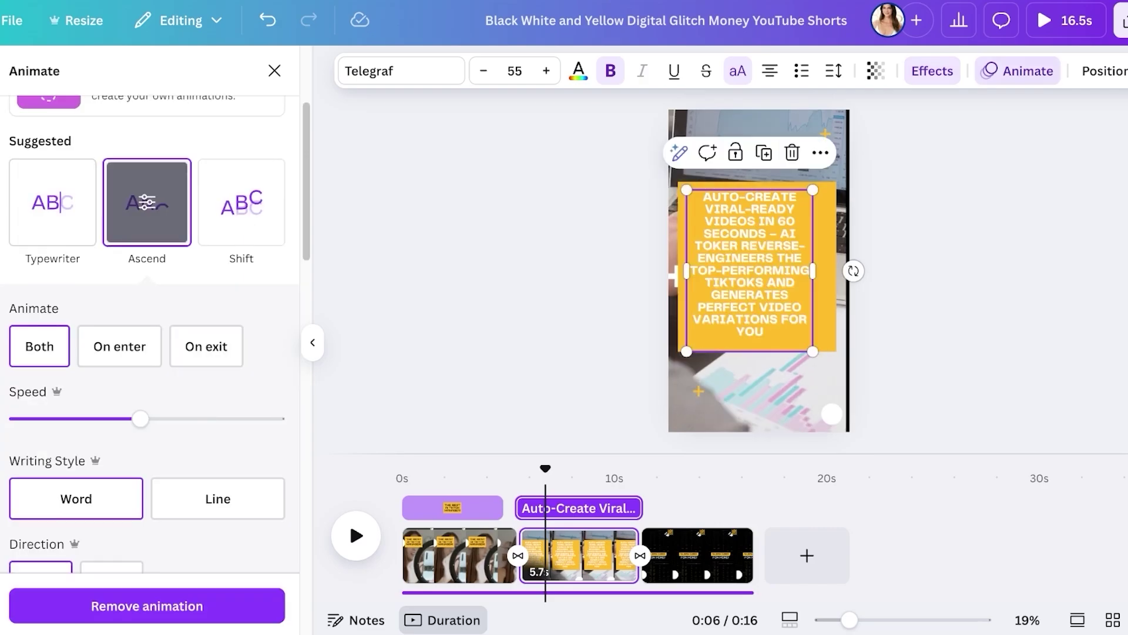
left_click(241, 202)
scroll(241, 202, "down", 1)
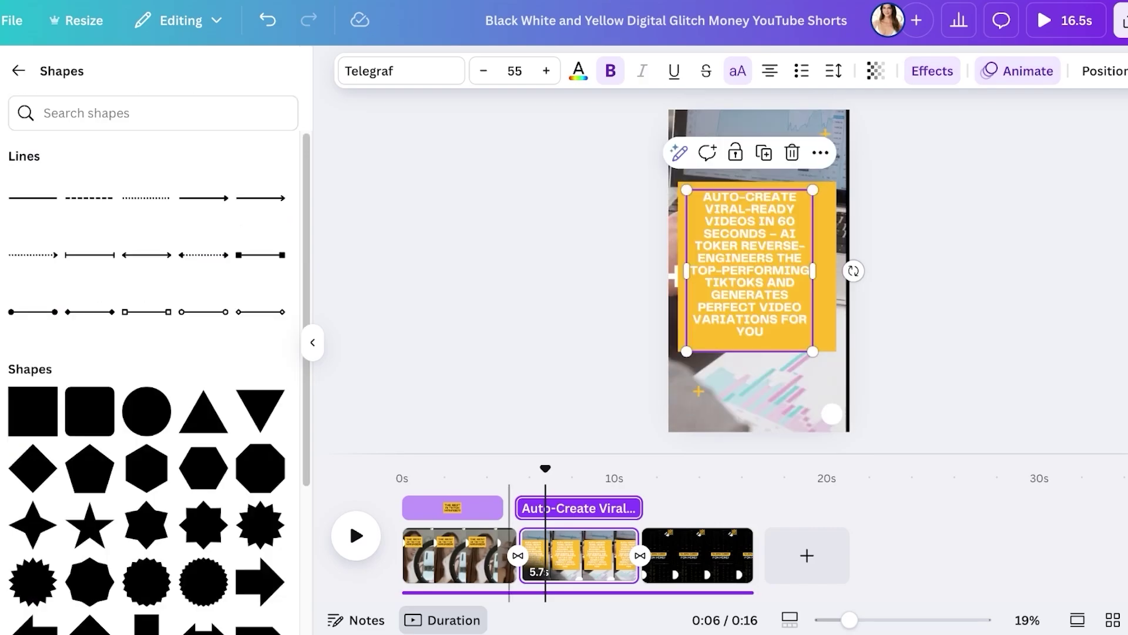
Preview the video through the second page, check that page in the timeline and return the playhead to the start
left_click(353, 530)
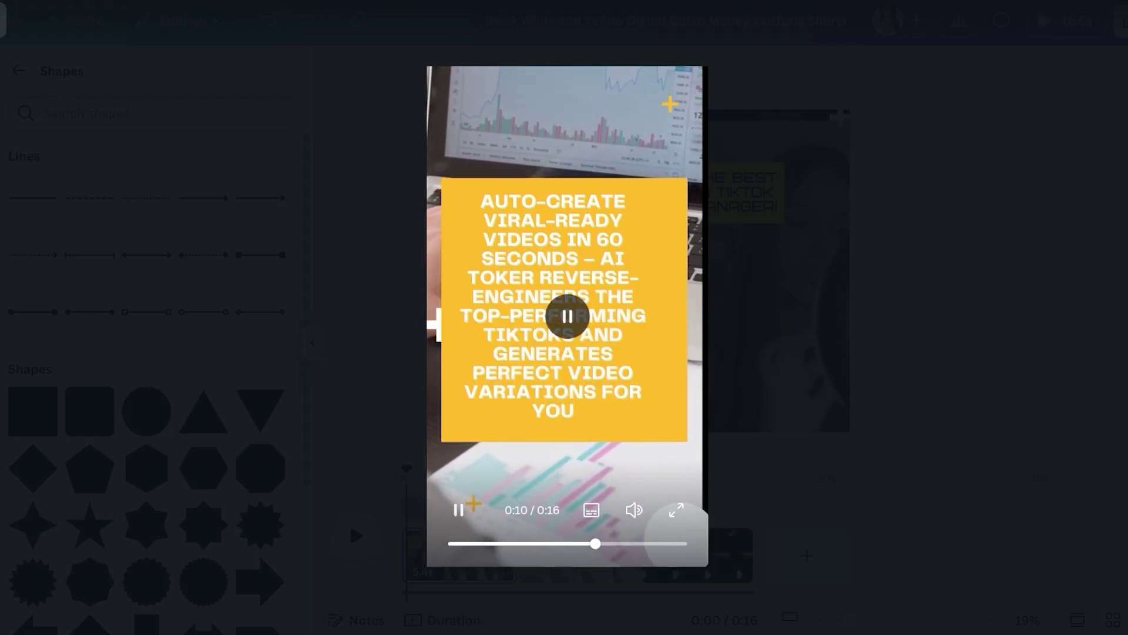
key("space")
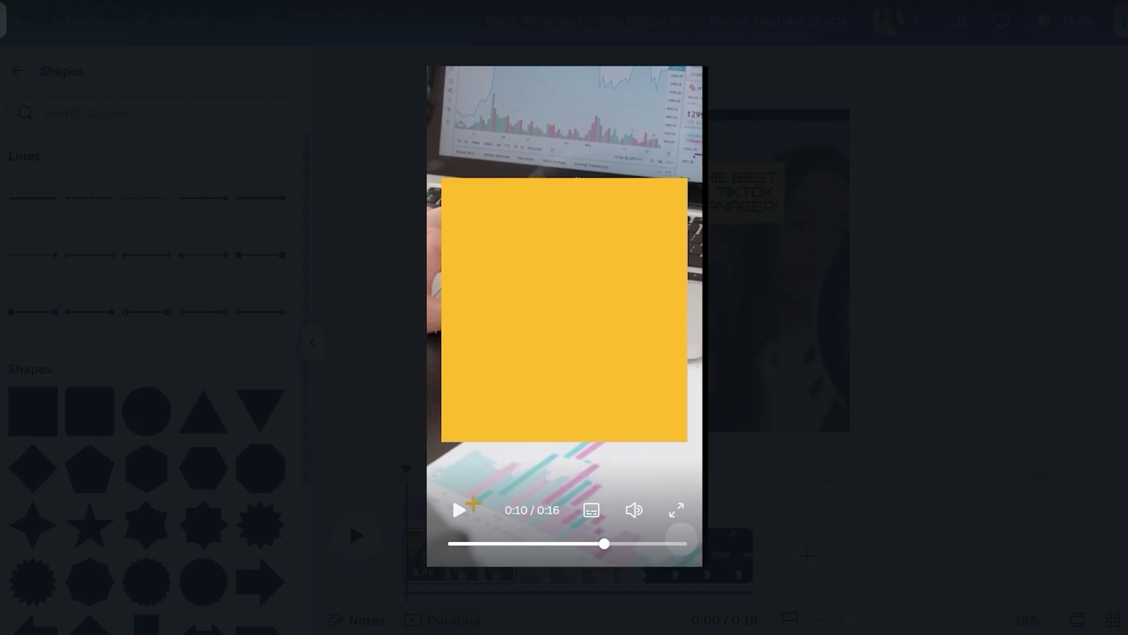
key("Escape")
left_click(600, 558)
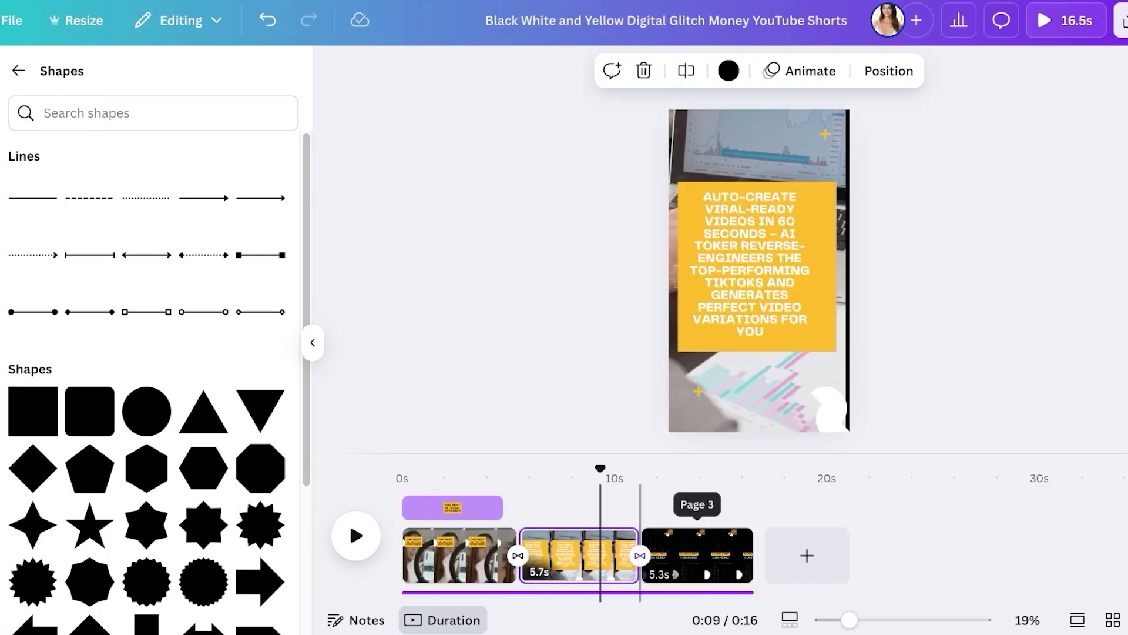
left_click(634, 547)
left_click_drag(633, 468, 402, 468)
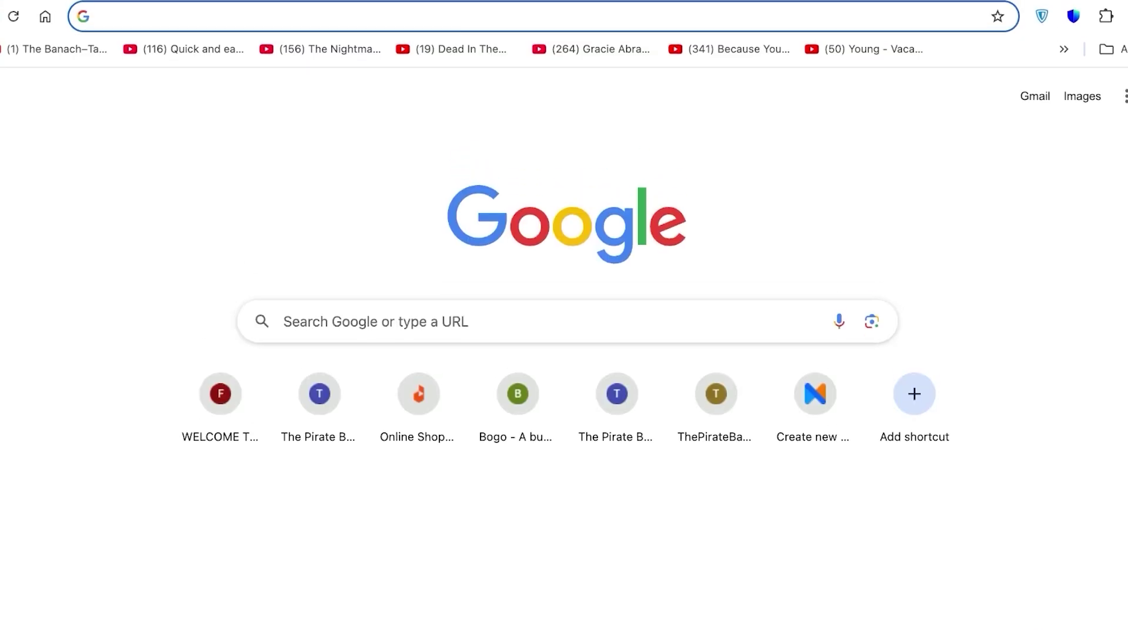
Switch to Google, search for "free ai voiceover text to speech" and open the LOVO AI website
type("free ai voiceo")
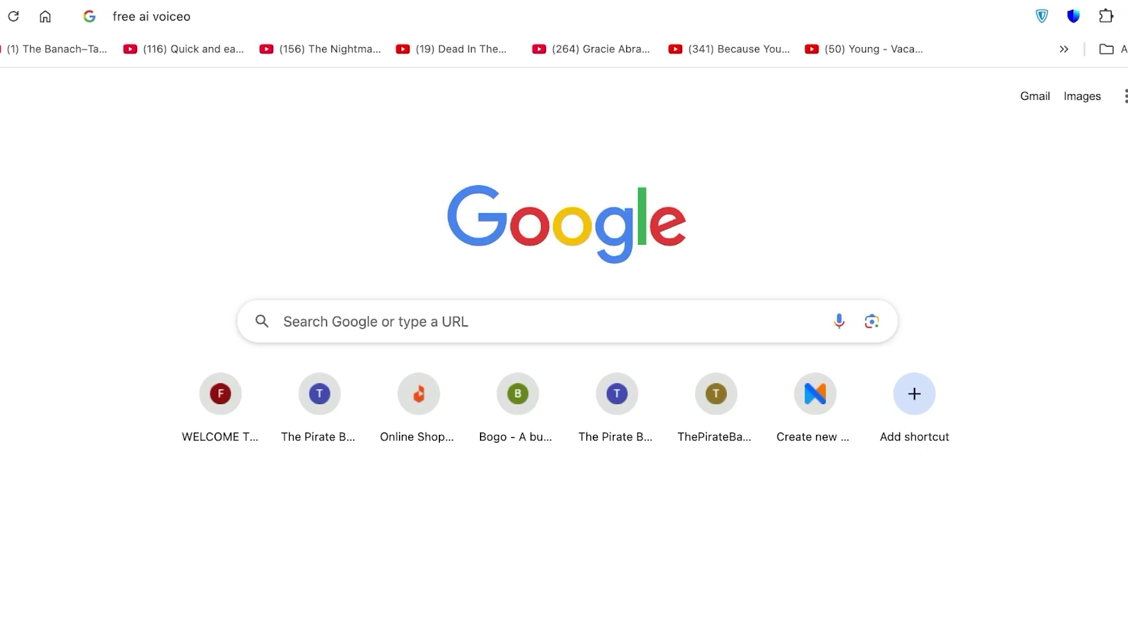
key("Return")
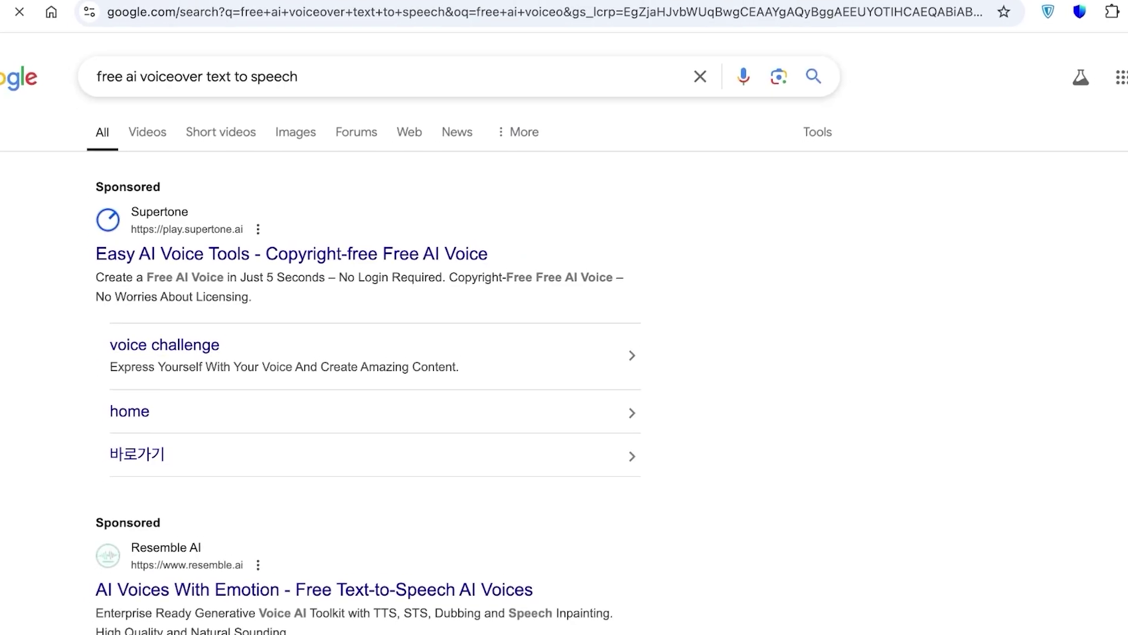
scroll(294, 329, "down", 5)
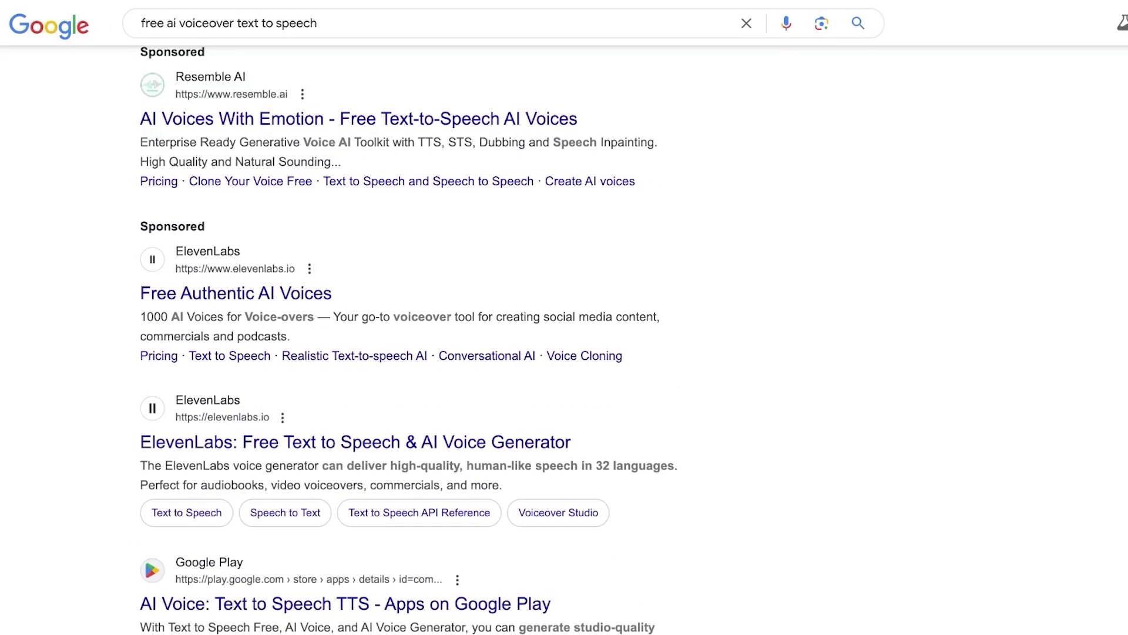
scroll(564, 341, "down", 5)
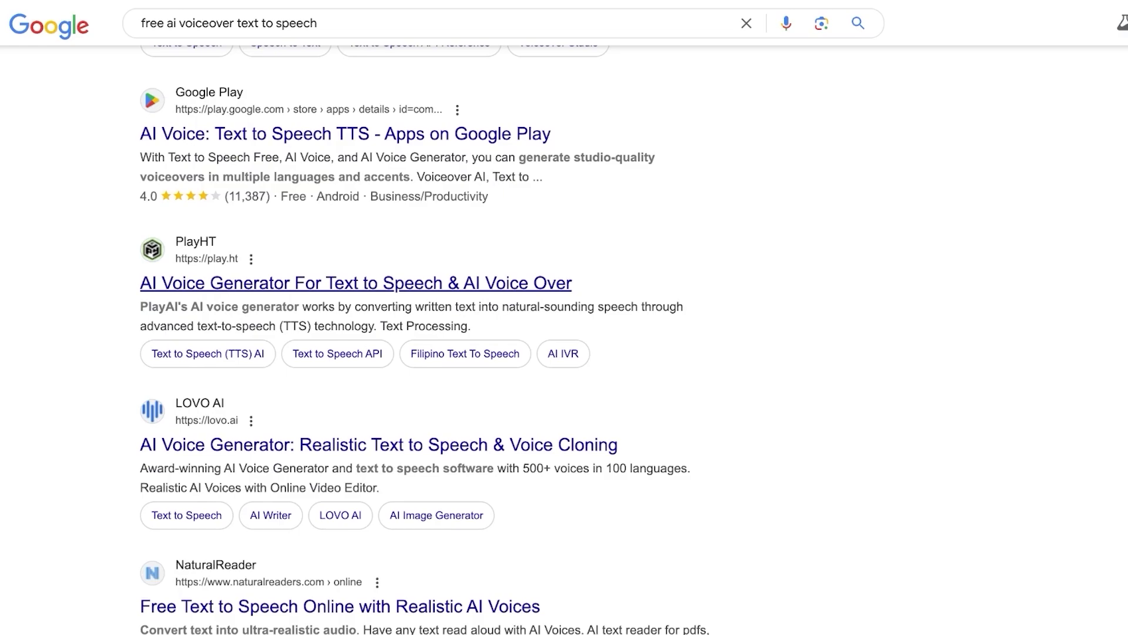
scroll(353, 286, "up", 10)
scroll(352, 285, "down", 9)
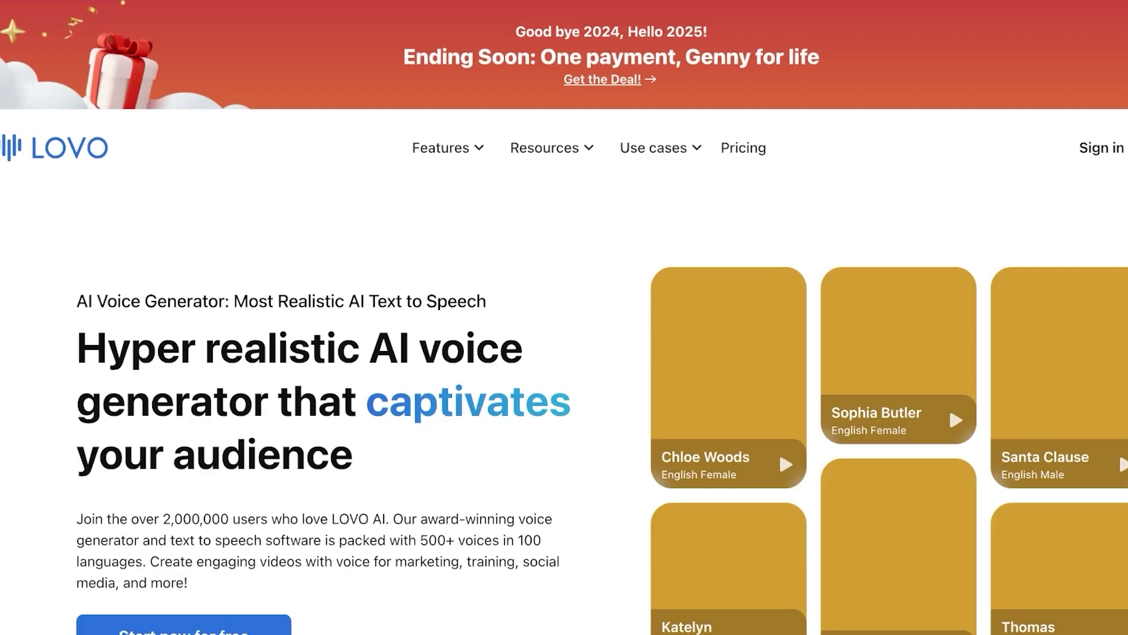
Look over the LOVO AI home page and the WarriorPlus affiliate offers list
scroll(704, 259, "down", 3)
scroll(704, 259, "up", 3)
scroll(704, 383, "down", 6)
scroll(704, 383, "up", 6)
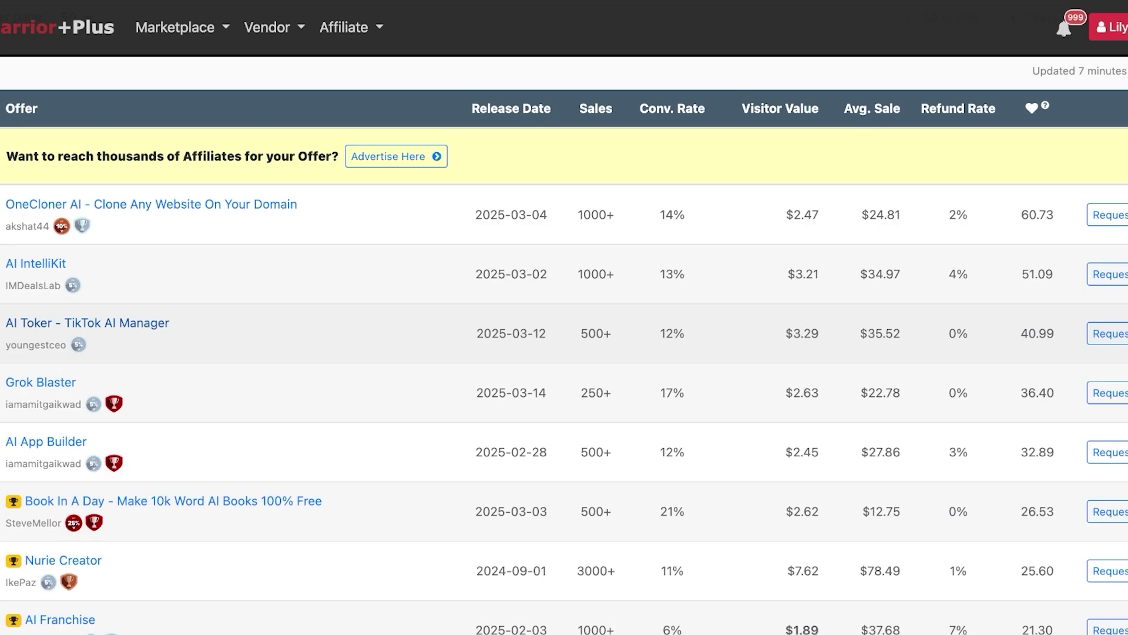
scroll(564, 345, "down", 5)
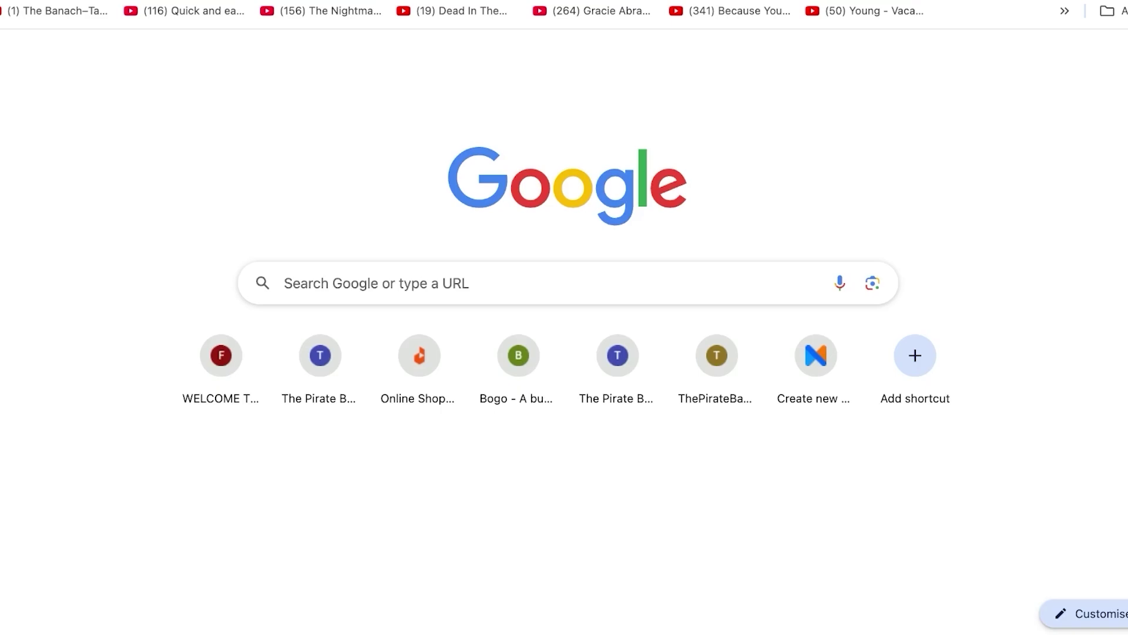
Search Google for "linktree", look through the results and open the official Linktree website
type("linktree")
key("Return")
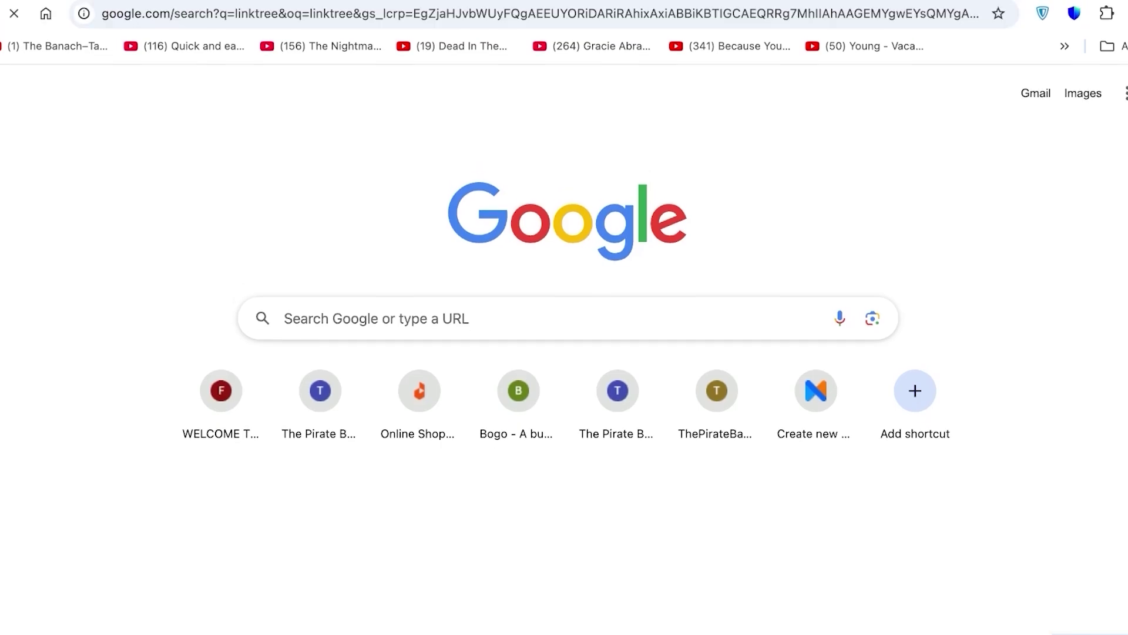
scroll(564, 317, "down", 5)
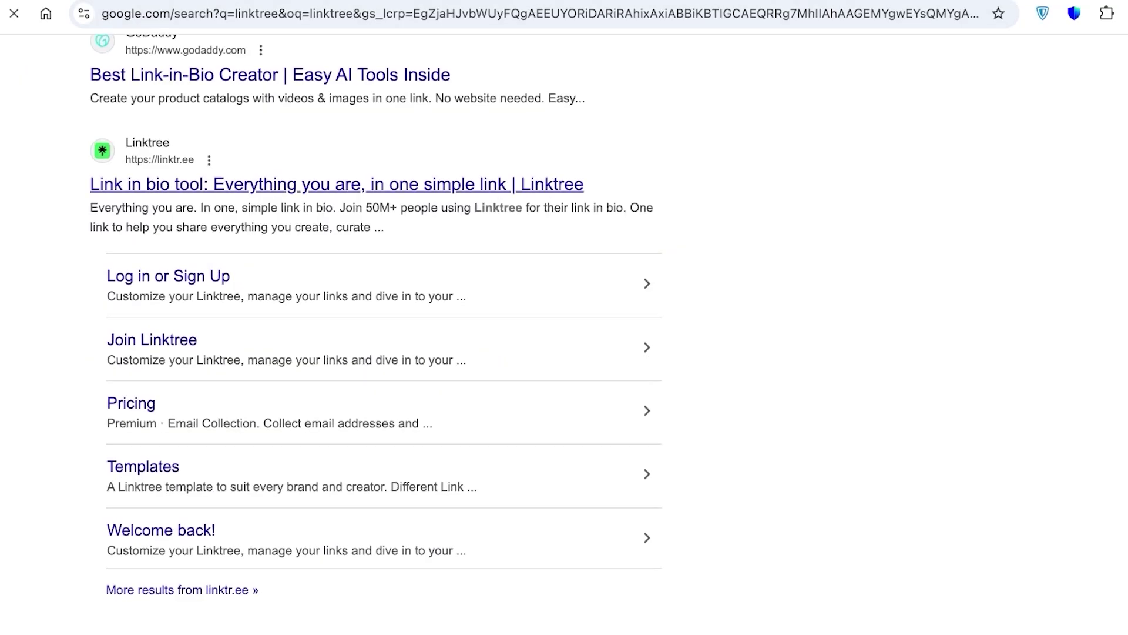
scroll(376, 305, "down", 8)
scroll(376, 306, "up", 8)
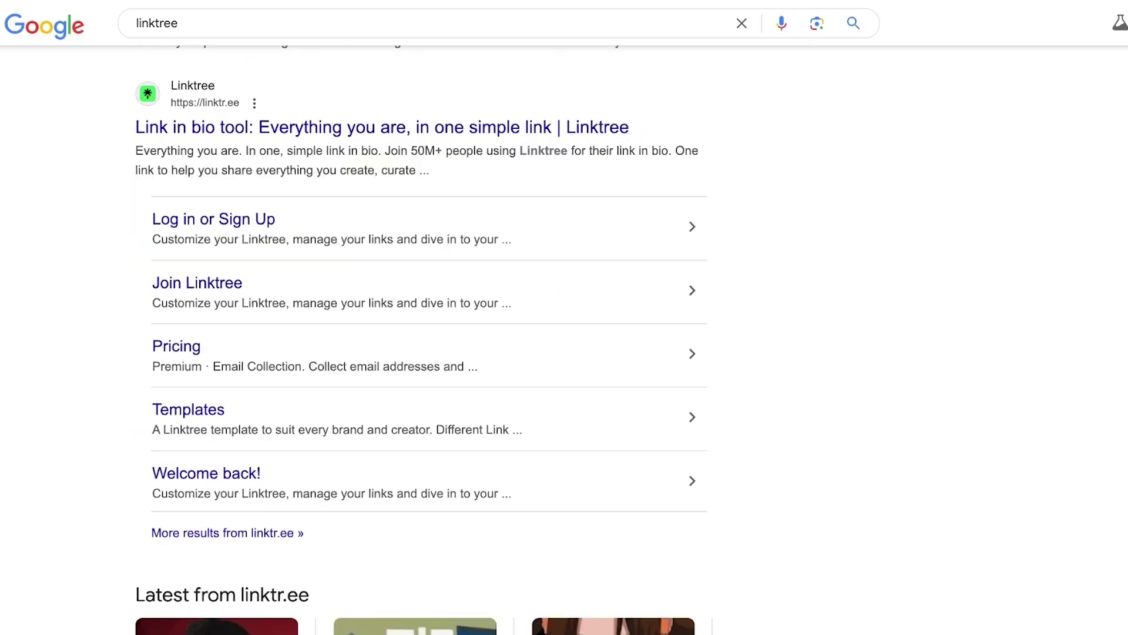
scroll(564, 318, "up", 4)
scroll(564, 317, "down", 15)
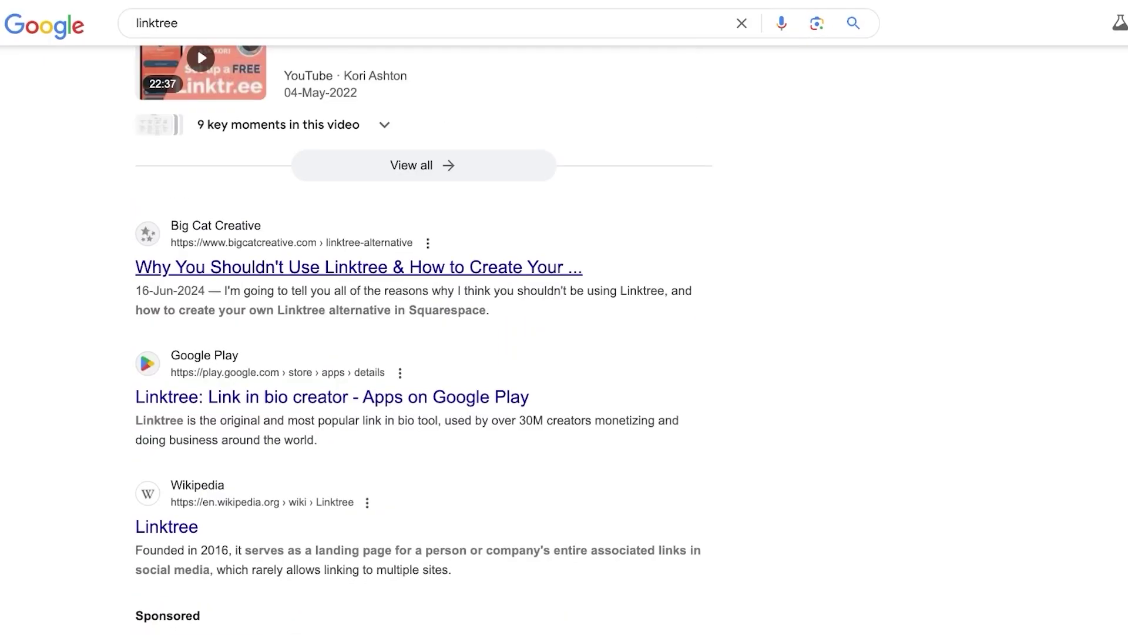
scroll(423, 340, "up", 10)
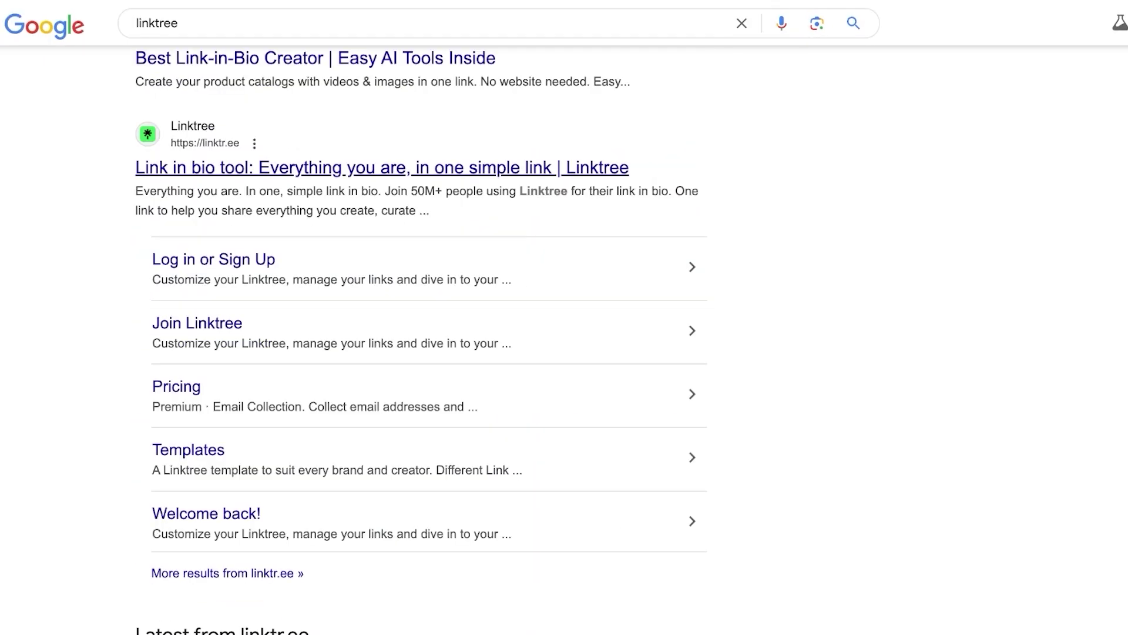
left_click(382, 167)
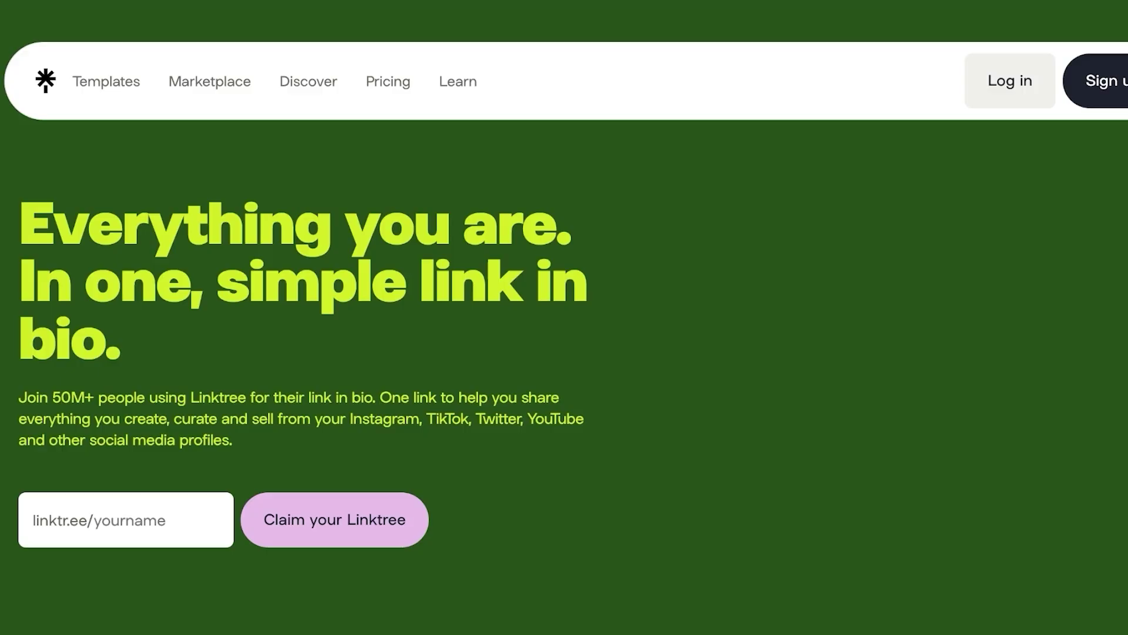
Look over the Linktree home page and its section for claiming a link
scroll(564, 377, "down", 3)
scroll(564, 376, "up", 3)
left_click(127, 597)
Switch to Gmail, read the WarriorPlus March Madness email and check the Inbox, Sent and All Mail folders
scroll(564, 353, "down", 3)
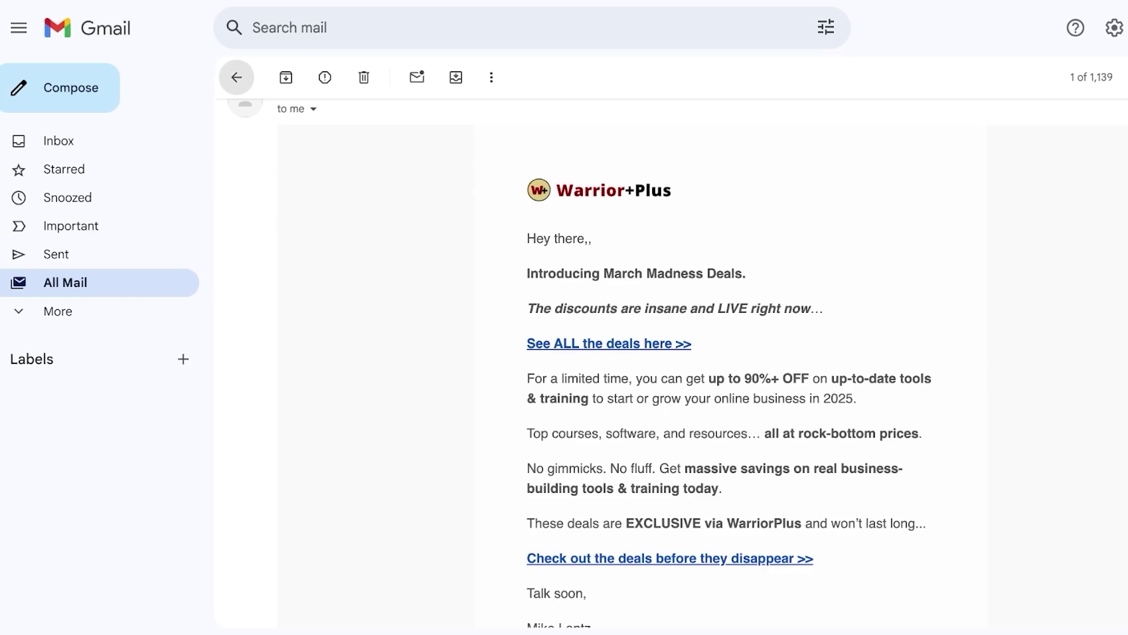
left_click(237, 76)
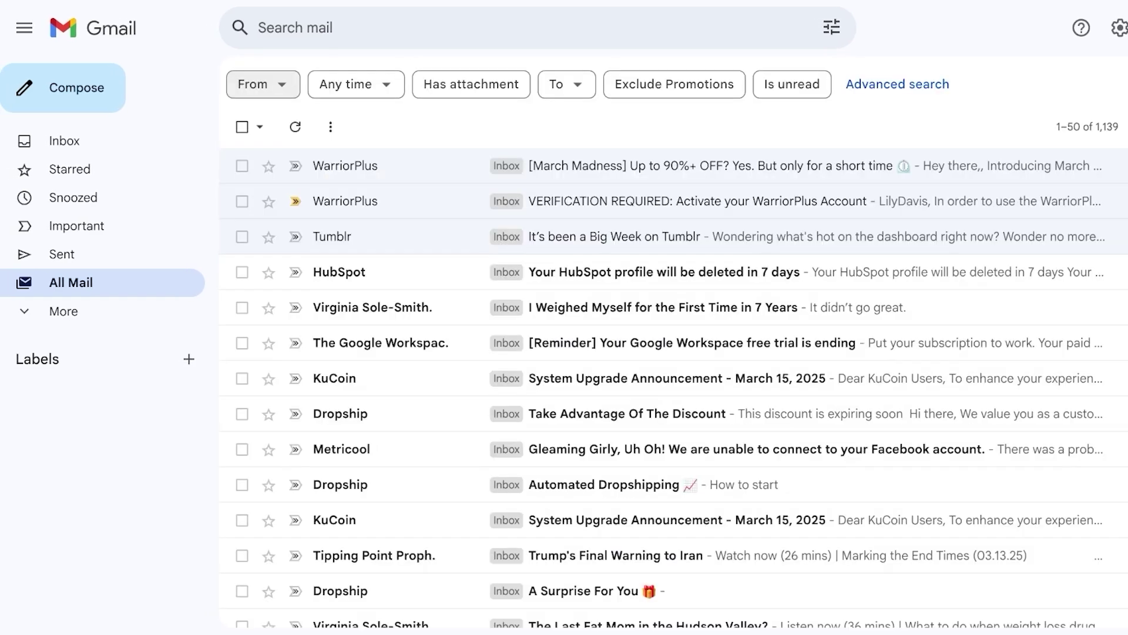
left_click(64, 140)
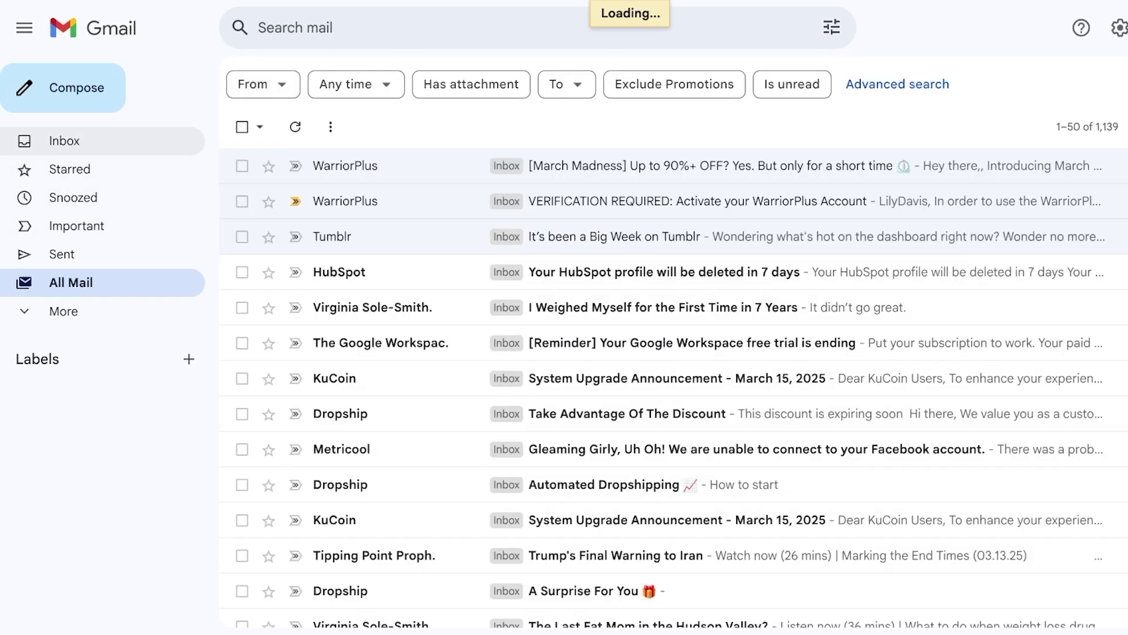
left_click(68, 283)
left_click(63, 311)
left_click(66, 424)
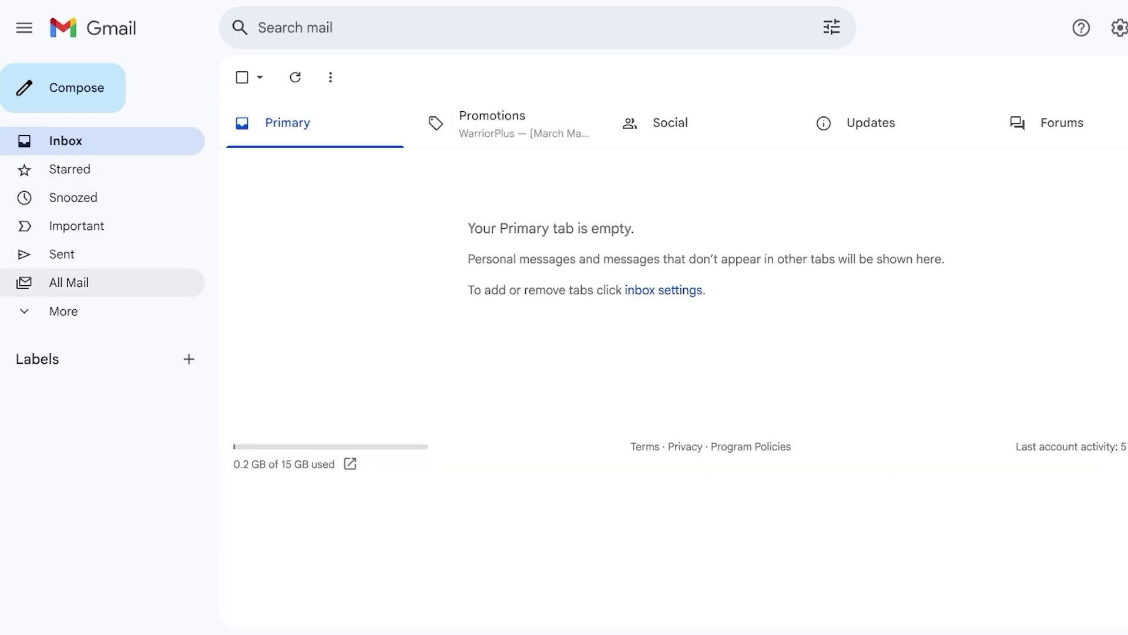
left_click(62, 254)
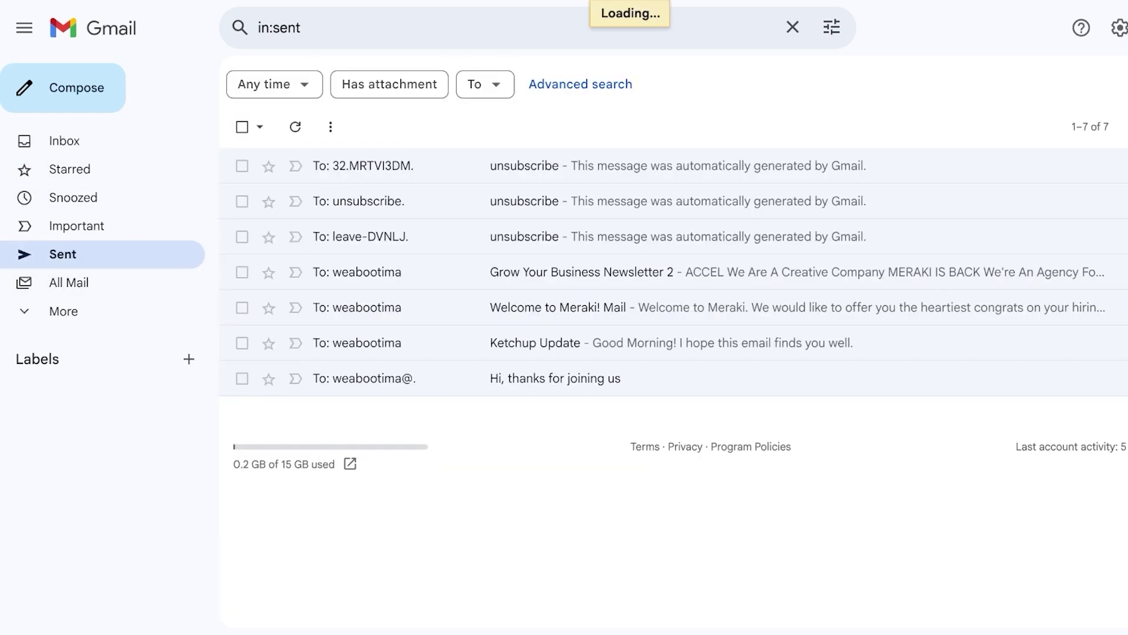
left_click(71, 283)
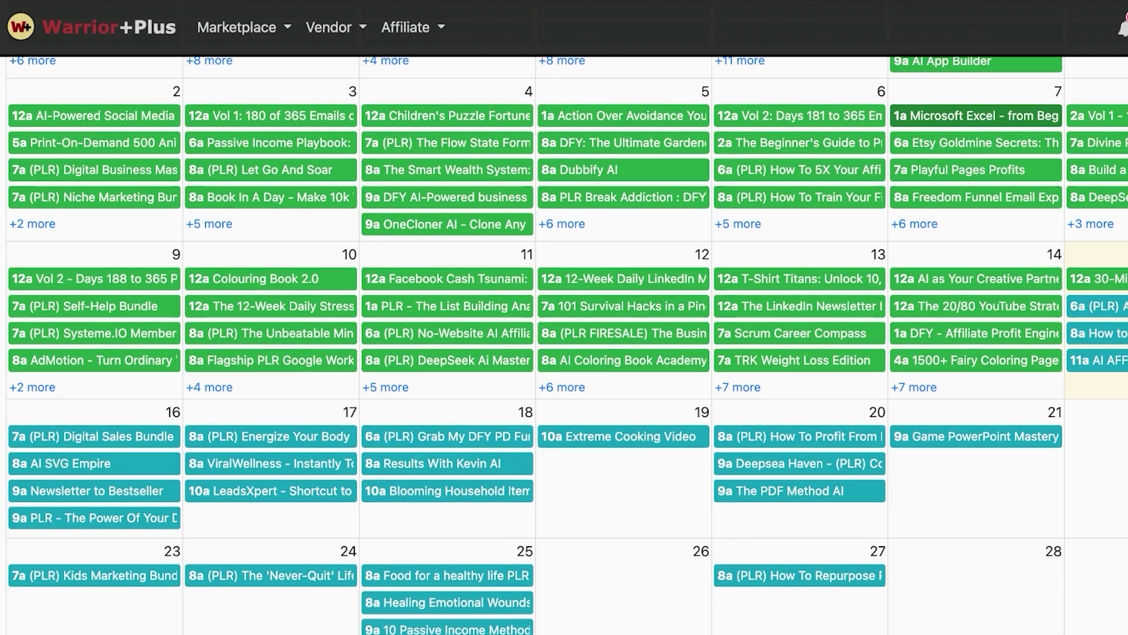
Switch to WarriorPlus, open the affiliate Stats page and look over the hot and upcoming contests on the Contests dashboard
scroll(564, 347, "up", 10)
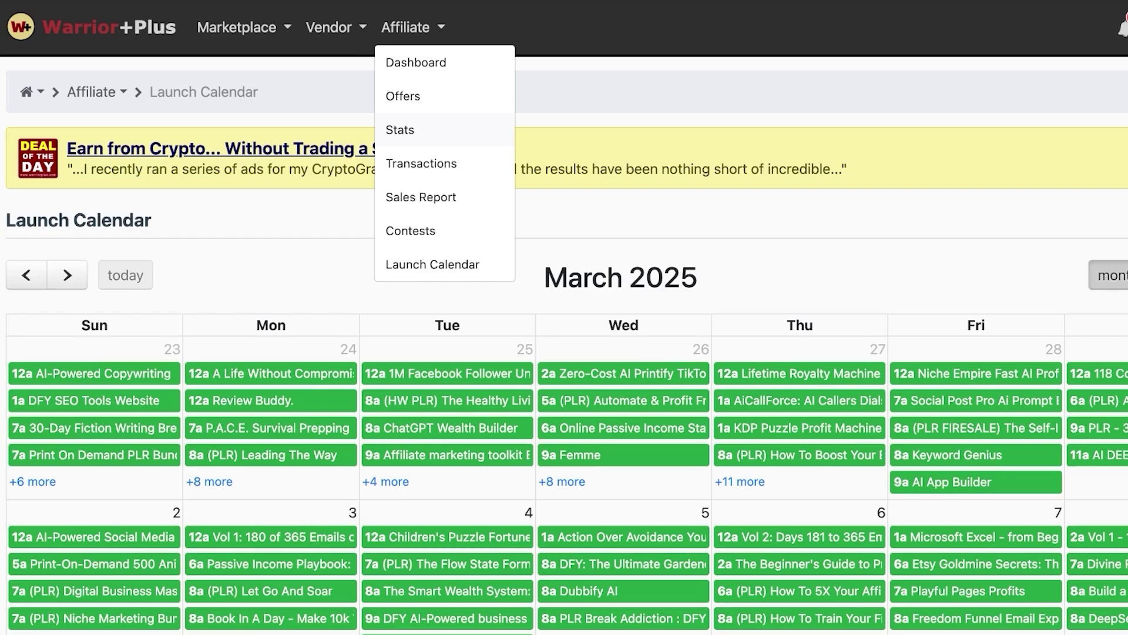
left_click(400, 129)
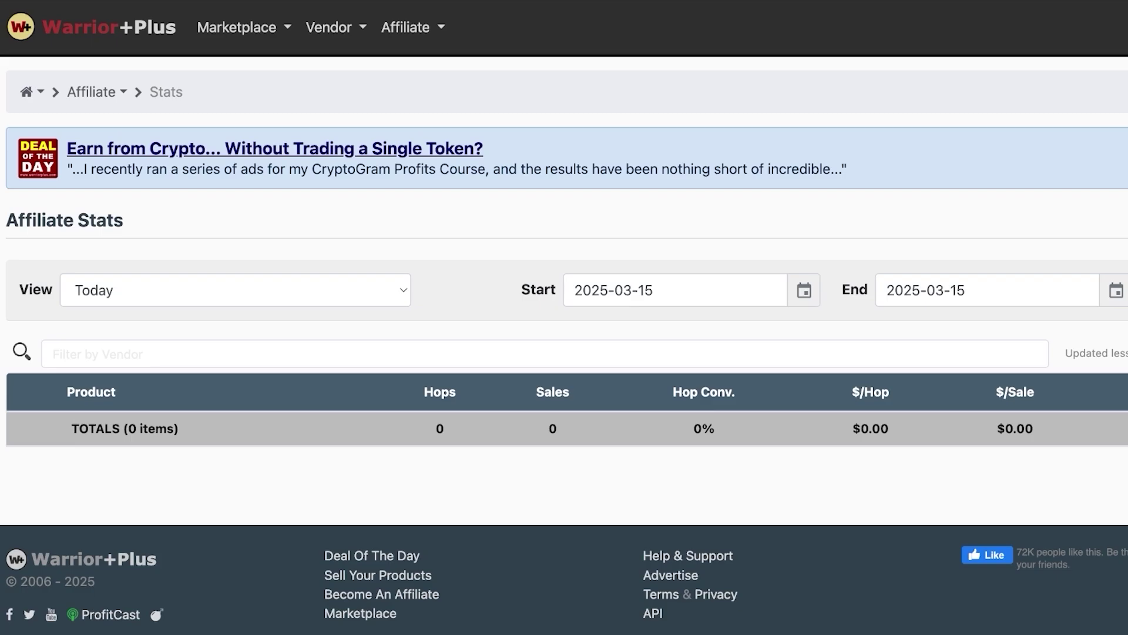
mouse_move(413, 28)
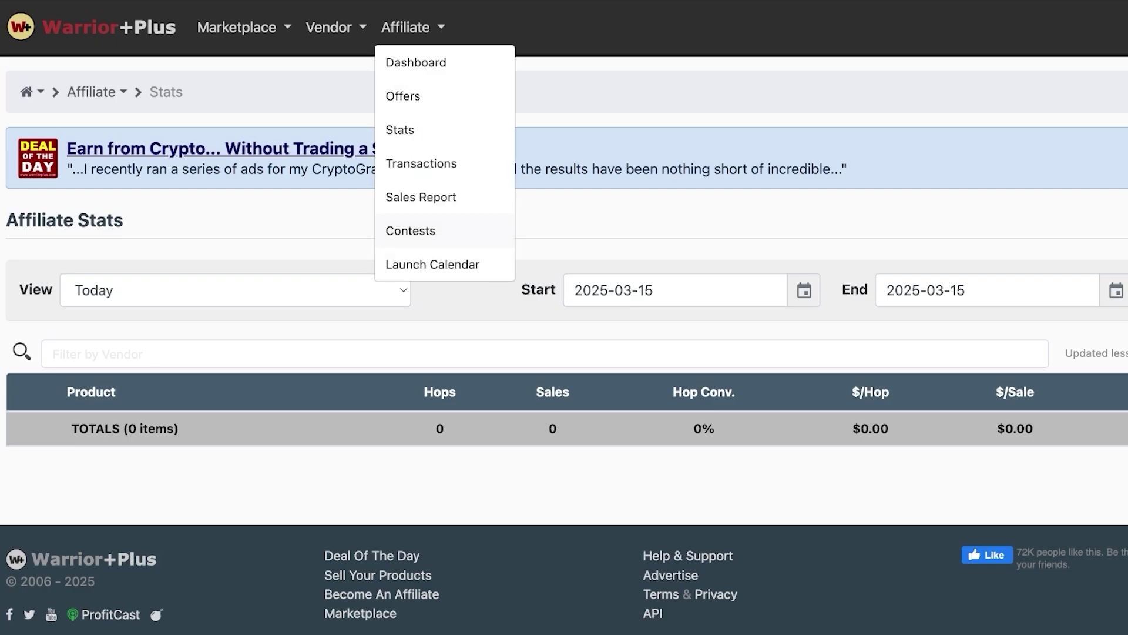
left_click(410, 230)
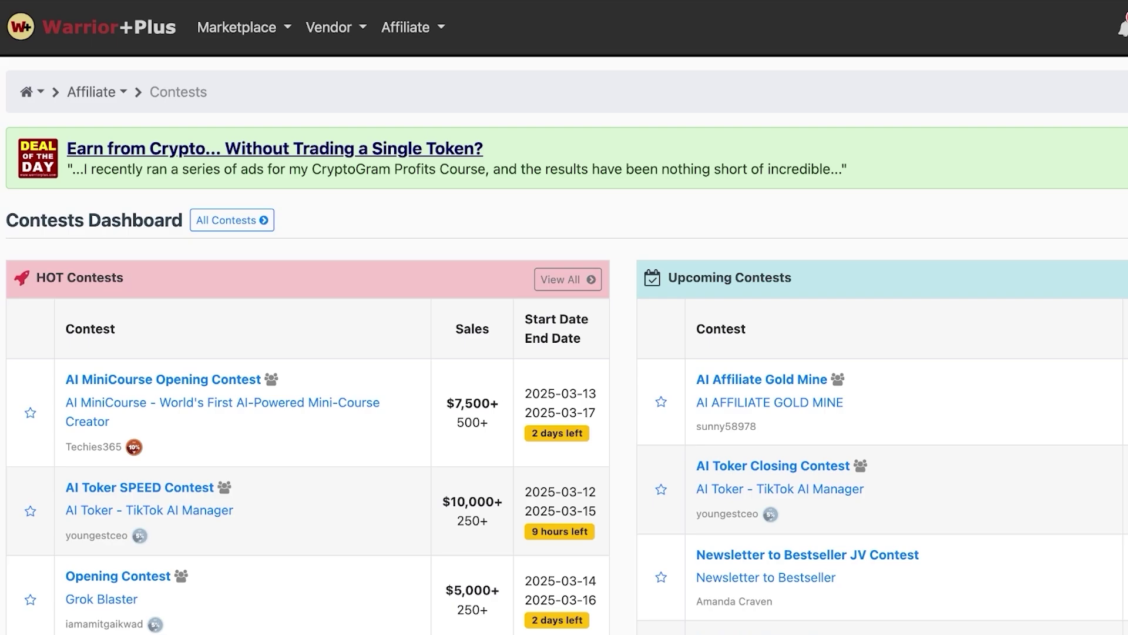
scroll(881, 346, "down", 6)
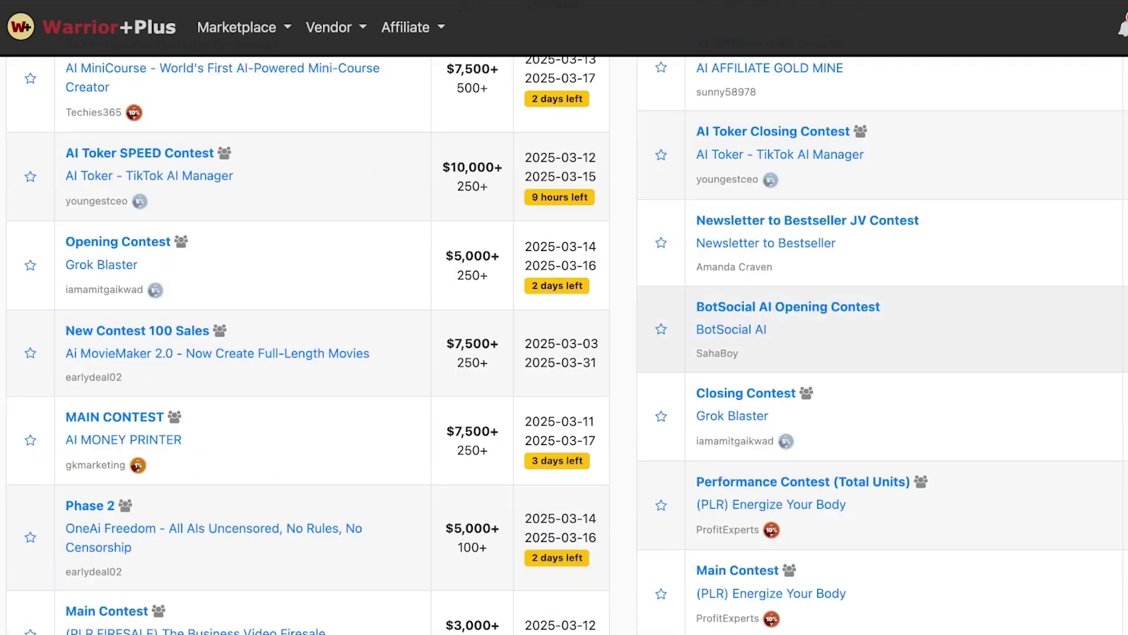
scroll(882, 346, "up", 6)
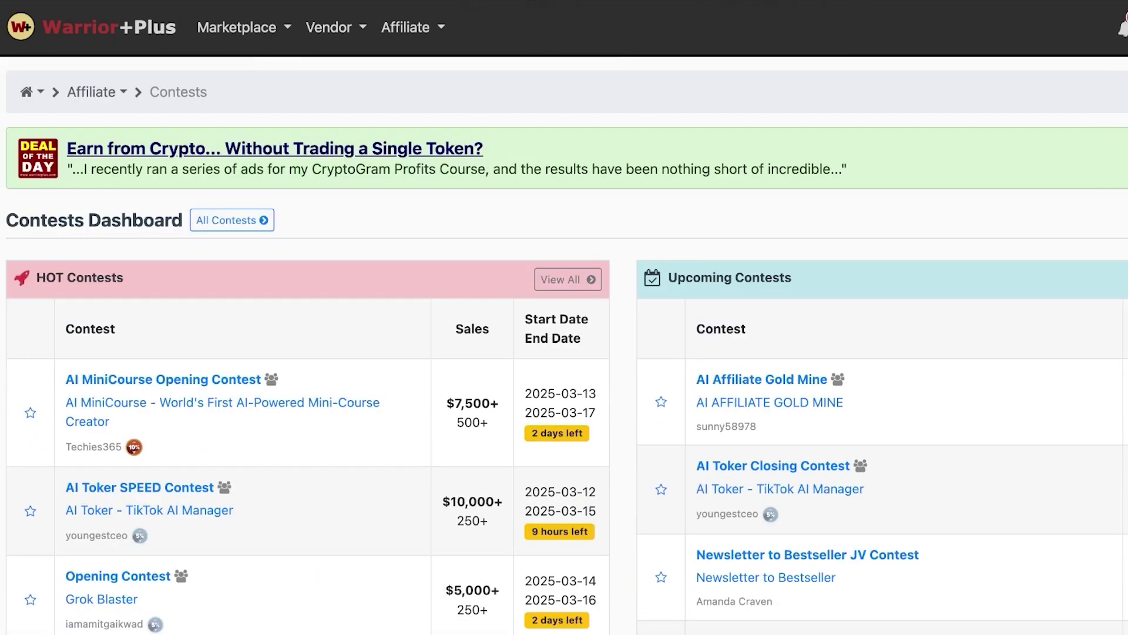
Look over the remaining contests on the dashboard, then open the Deal of the Day page and read the crypto offer through
mouse_move(412, 28)
key("Escape")
scroll(565, 346, "down", 20)
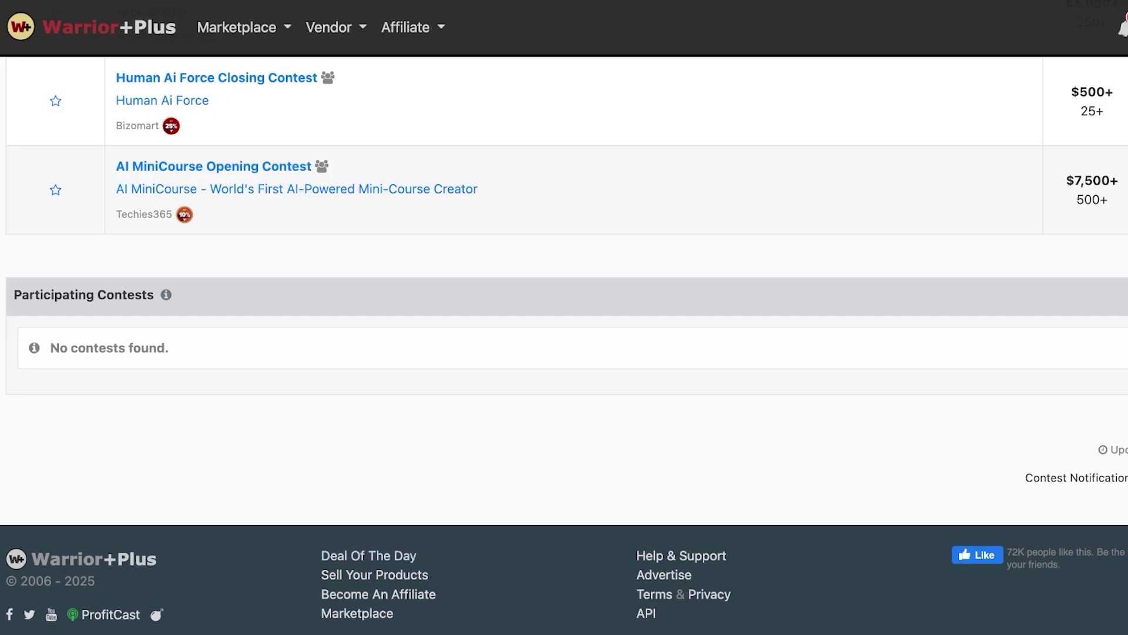
left_click(368, 556)
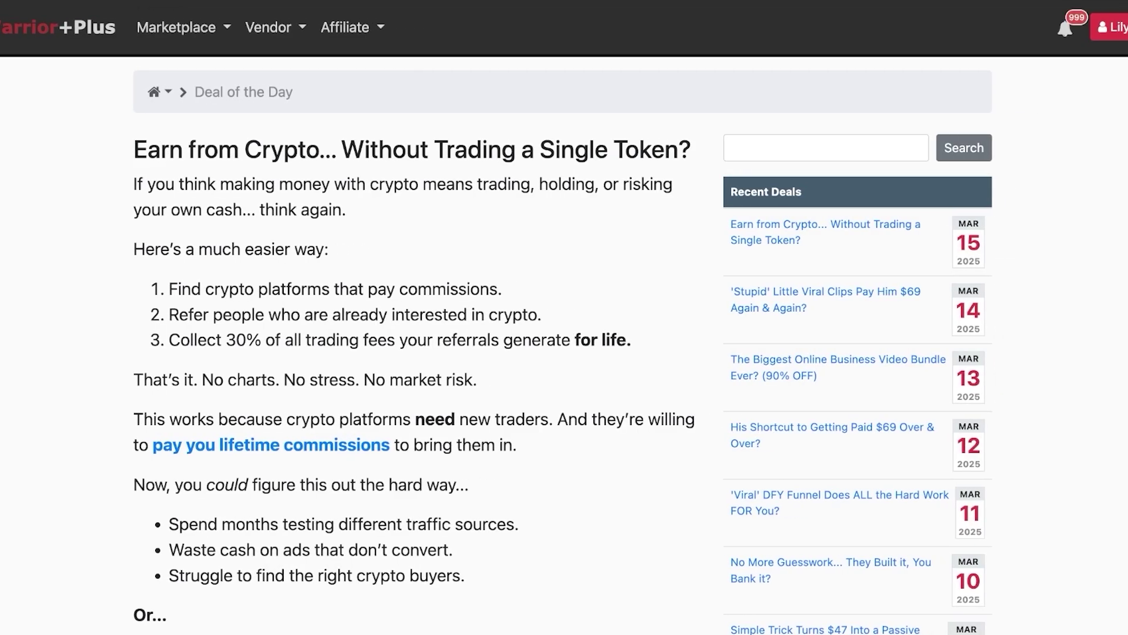
scroll(562, 345, "down", 6)
scroll(564, 345, "down", 10)
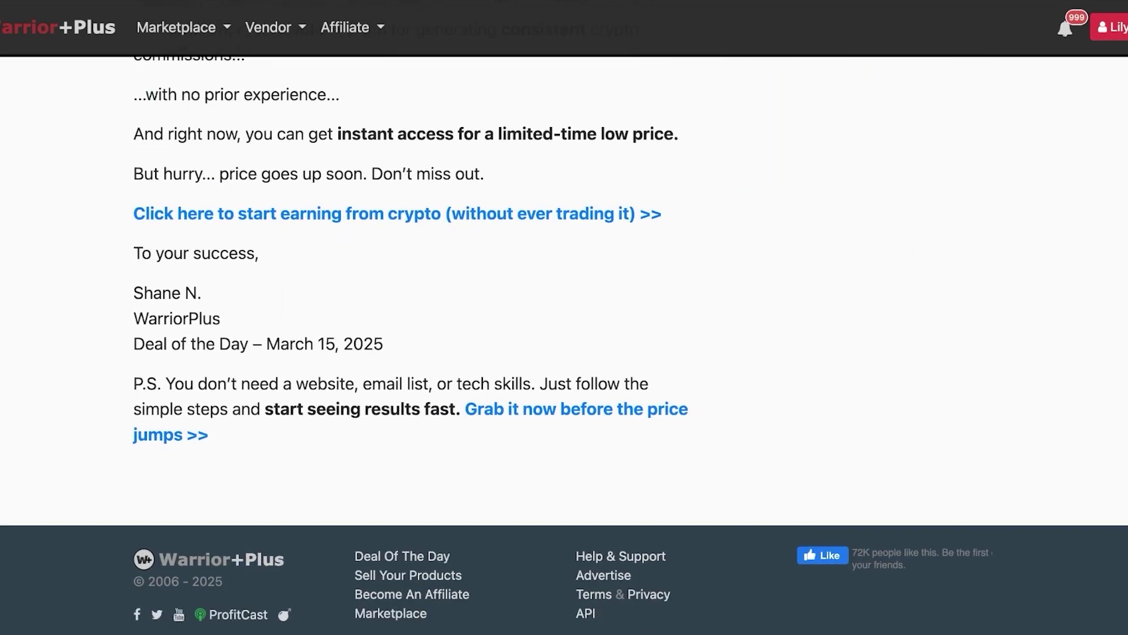
Review the account's favorites and alerts, purchase history and W+ wallet pages
left_click(1111, 27)
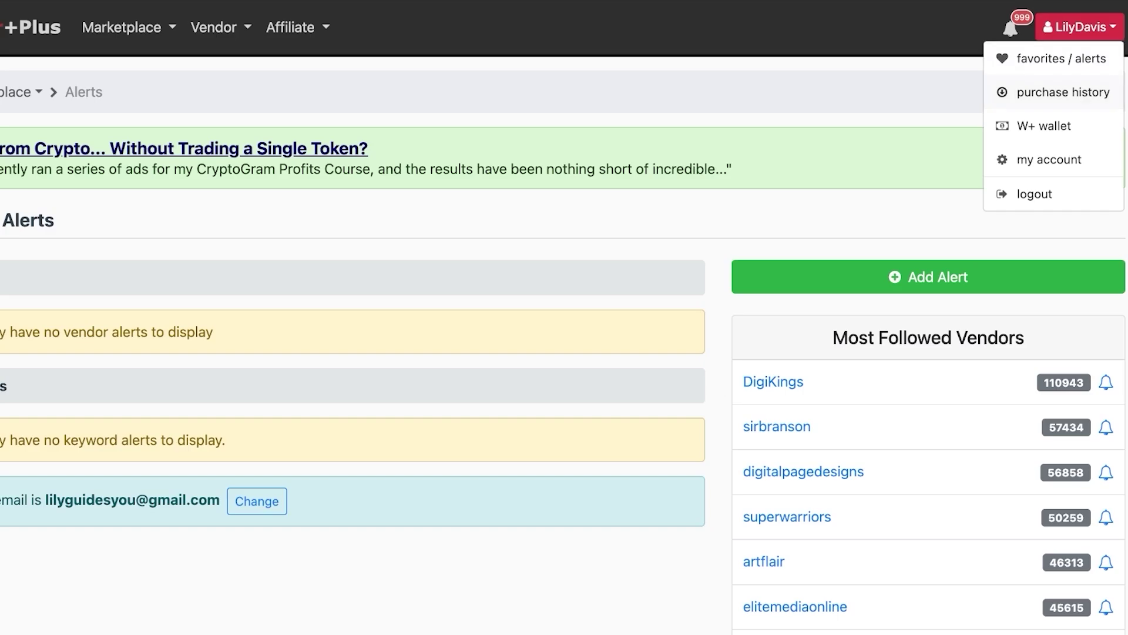
left_click(1063, 92)
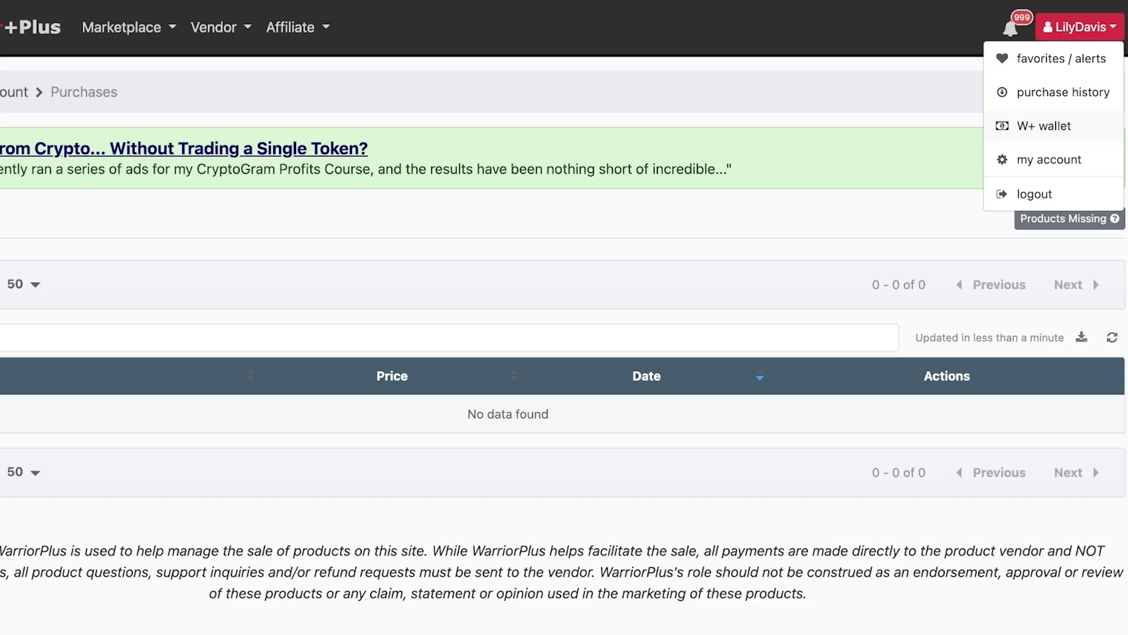
left_click(1045, 125)
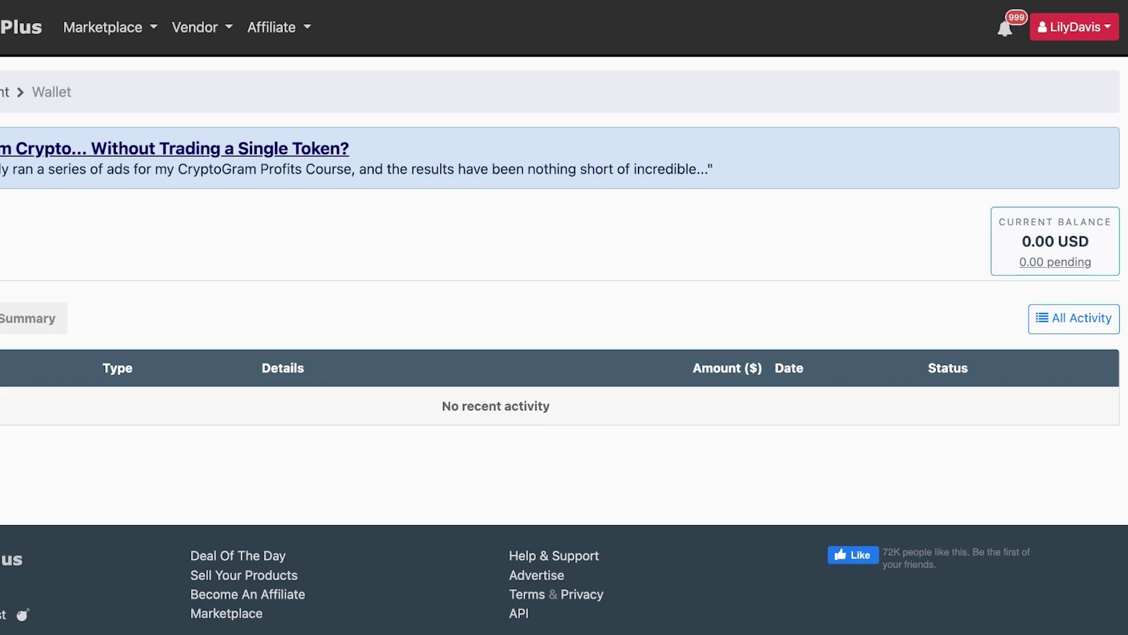
left_click(1074, 27)
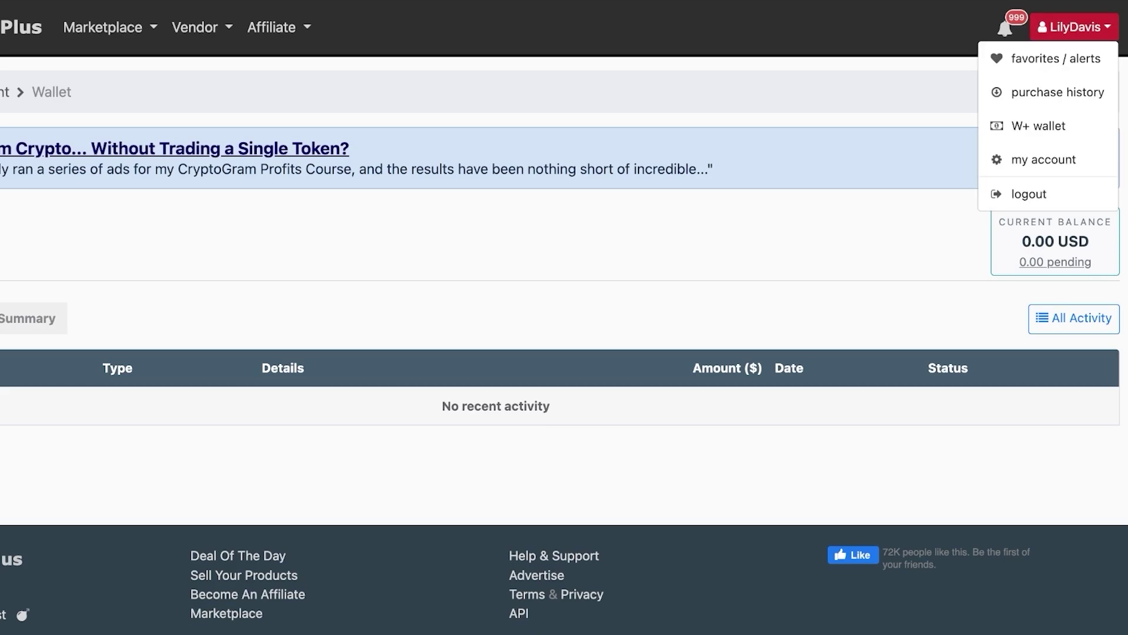
left_click(1074, 27)
left_click(1074, 27)
left_click(1074, 27)
Start a withdrawal from the wallet, open the tax form and submit Form W-9 with "I am NOT a U.S. citizen or other U.S. person" checked
left_click(12, 256)
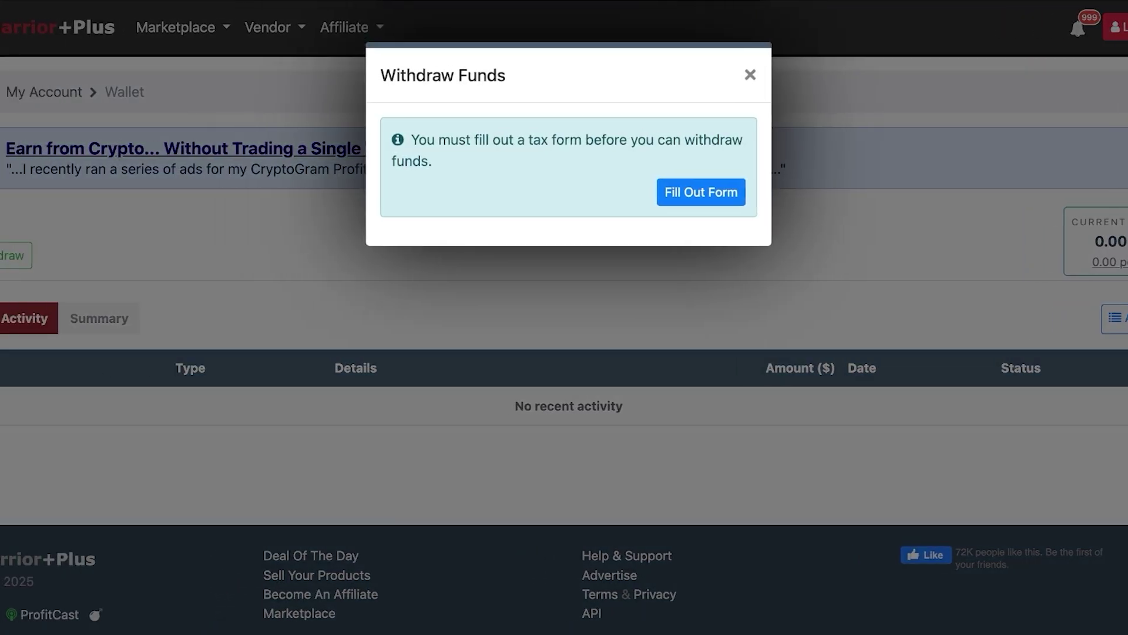
left_click(701, 193)
scroll(562, 352, "down", 4)
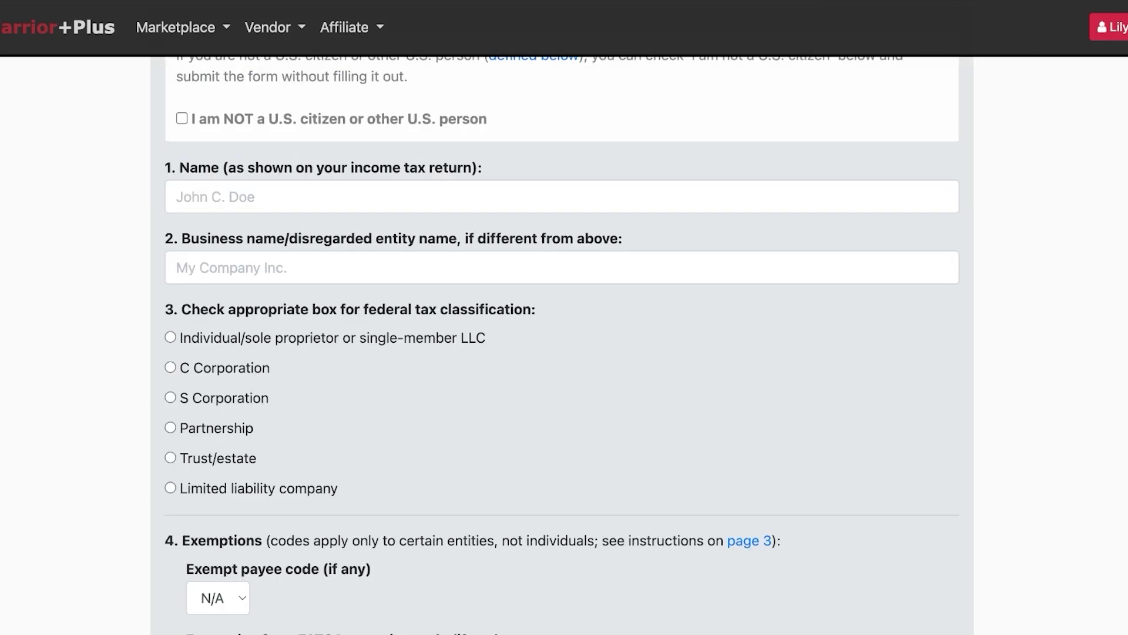
scroll(561, 353, "up", 3)
scroll(562, 352, "down", 1)
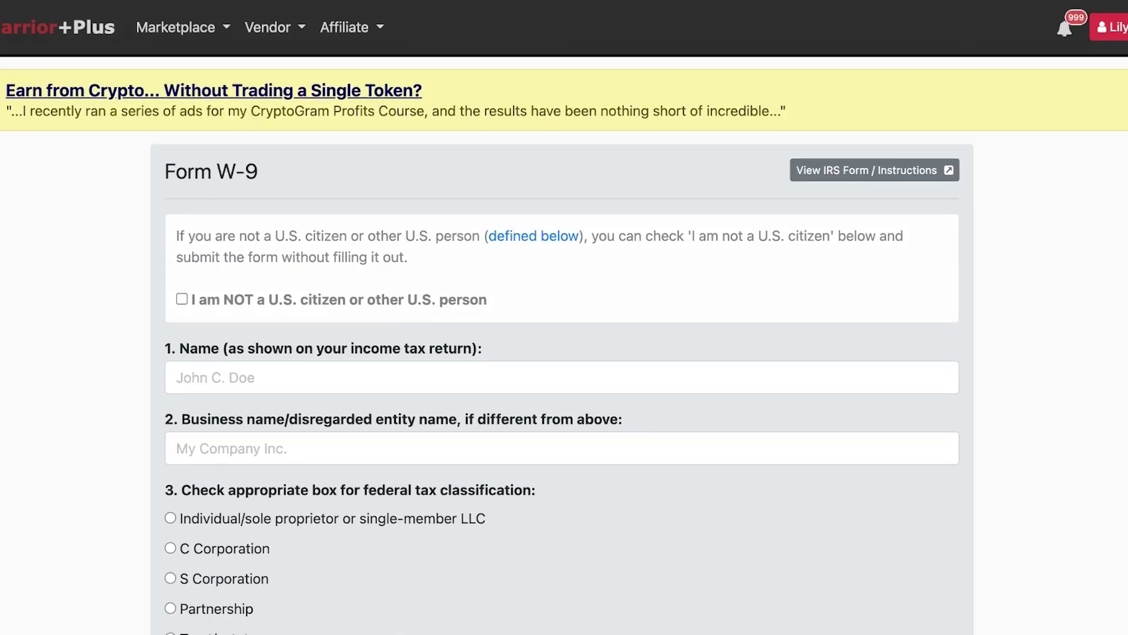
scroll(564, 352, "down", 1)
left_click(183, 264)
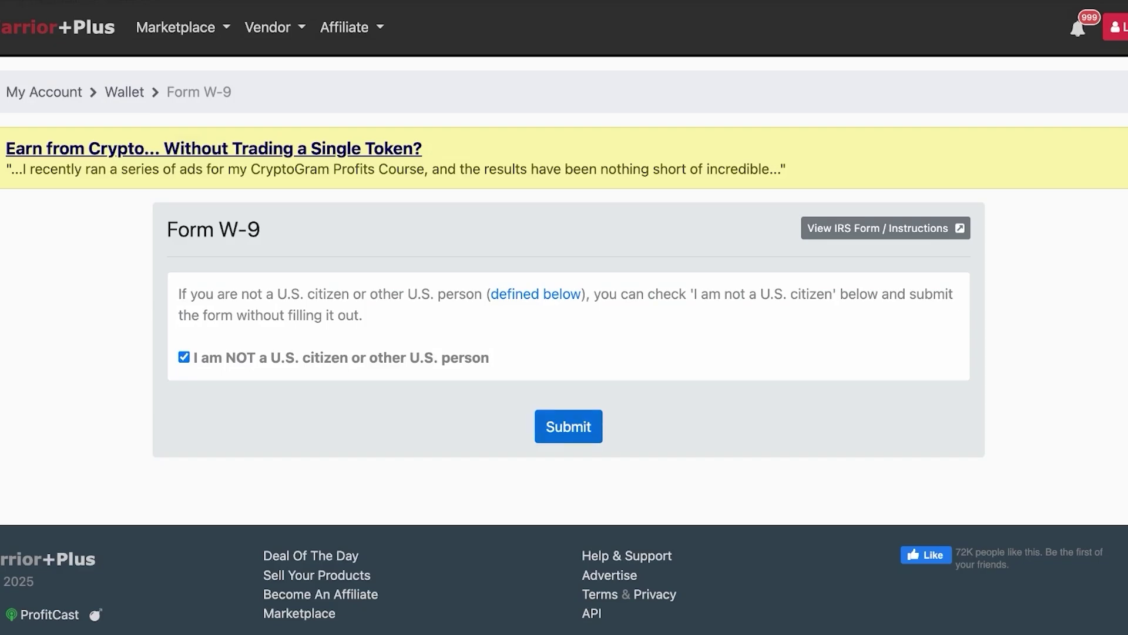
left_click(568, 426)
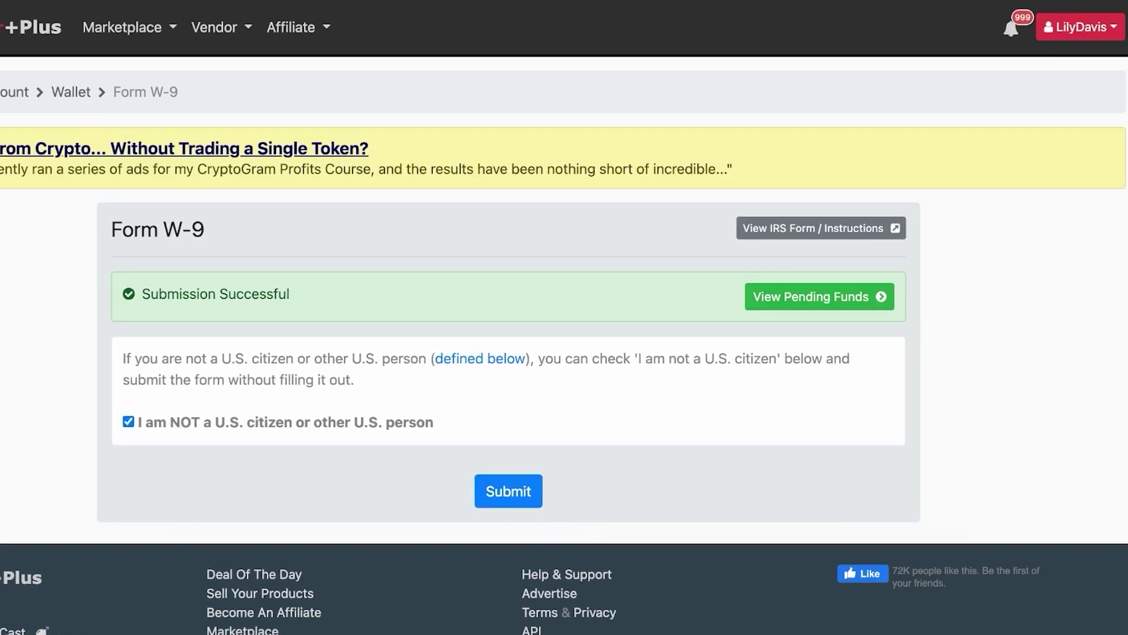
Return to the W+ wallet, proceed from the withdrawal to adding a receiving account and view the available merchant account types
mouse_move(1080, 27)
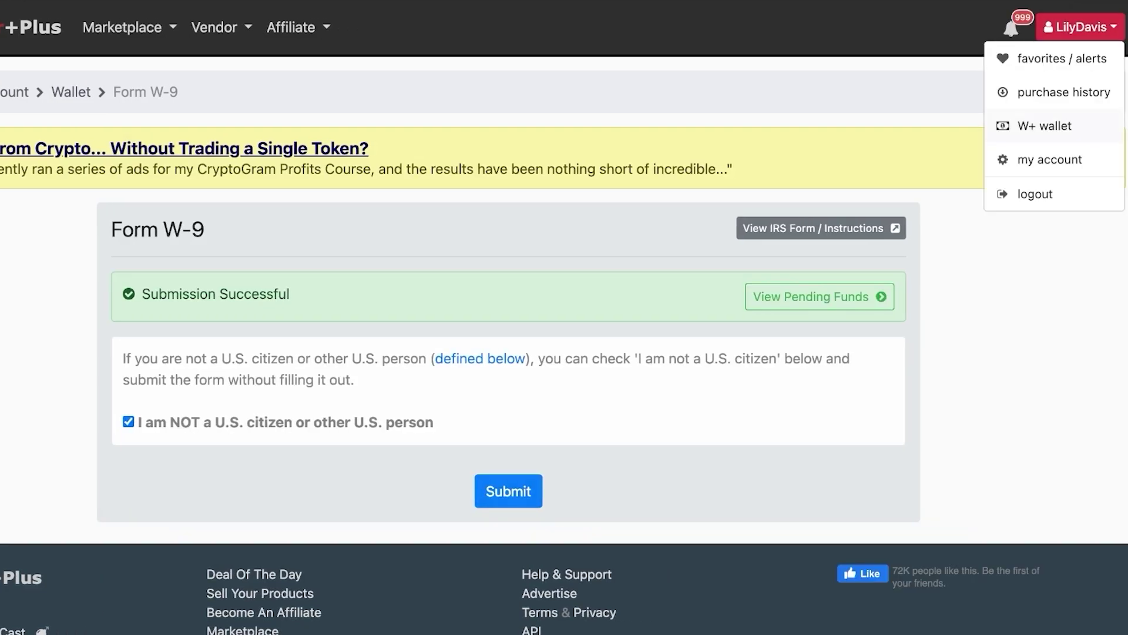
left_click(1044, 125)
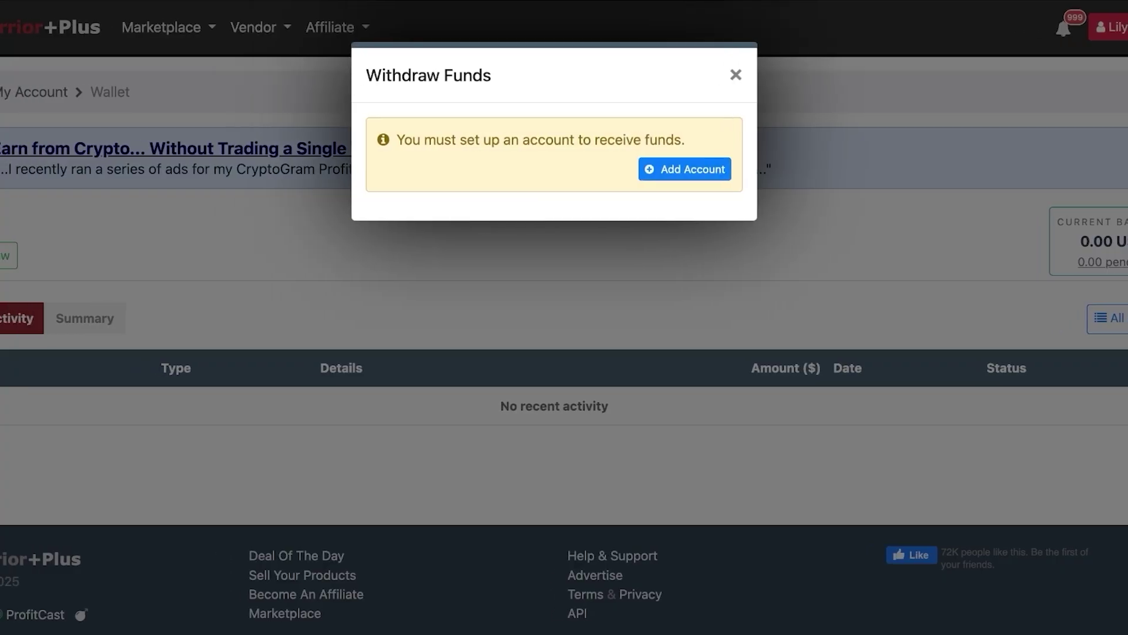
left_click(646, 170)
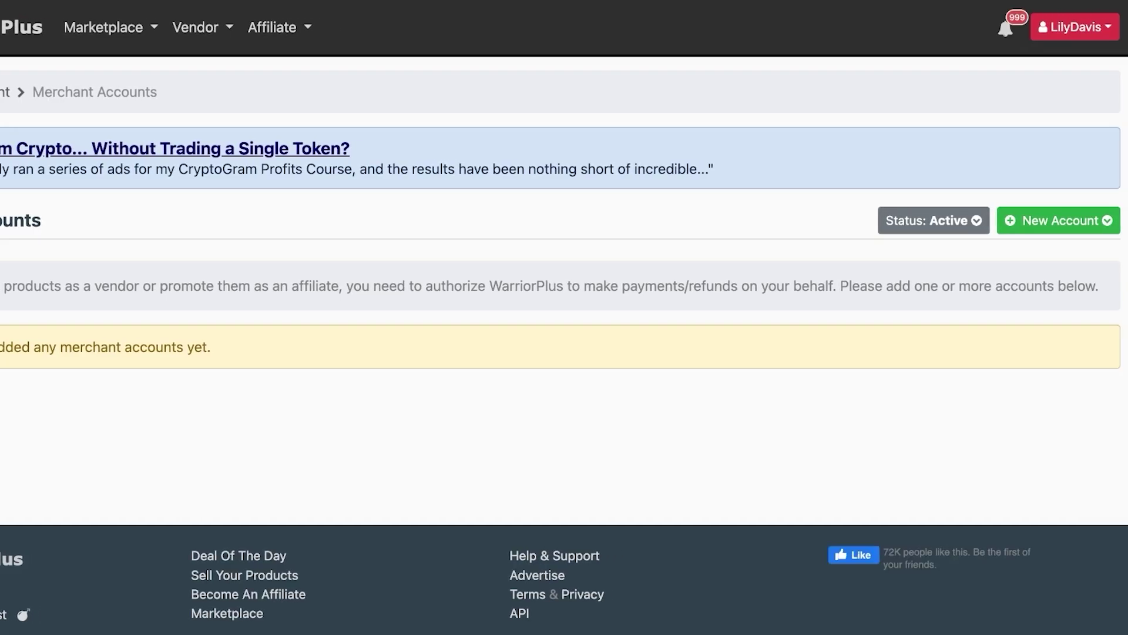
left_click(1058, 221)
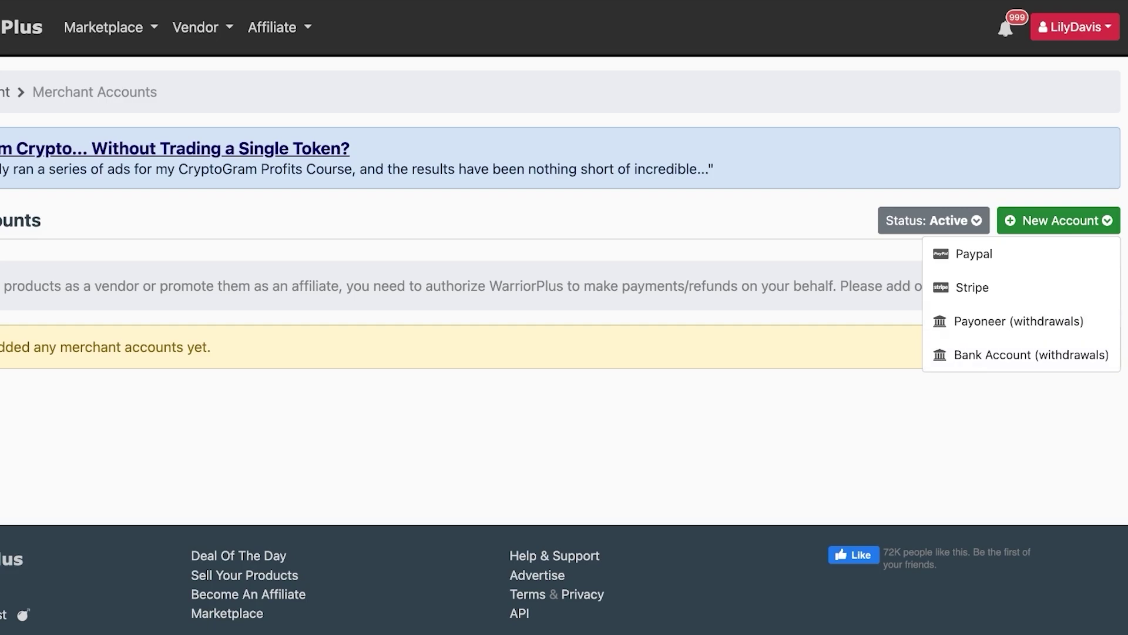
left_click(788, 435)
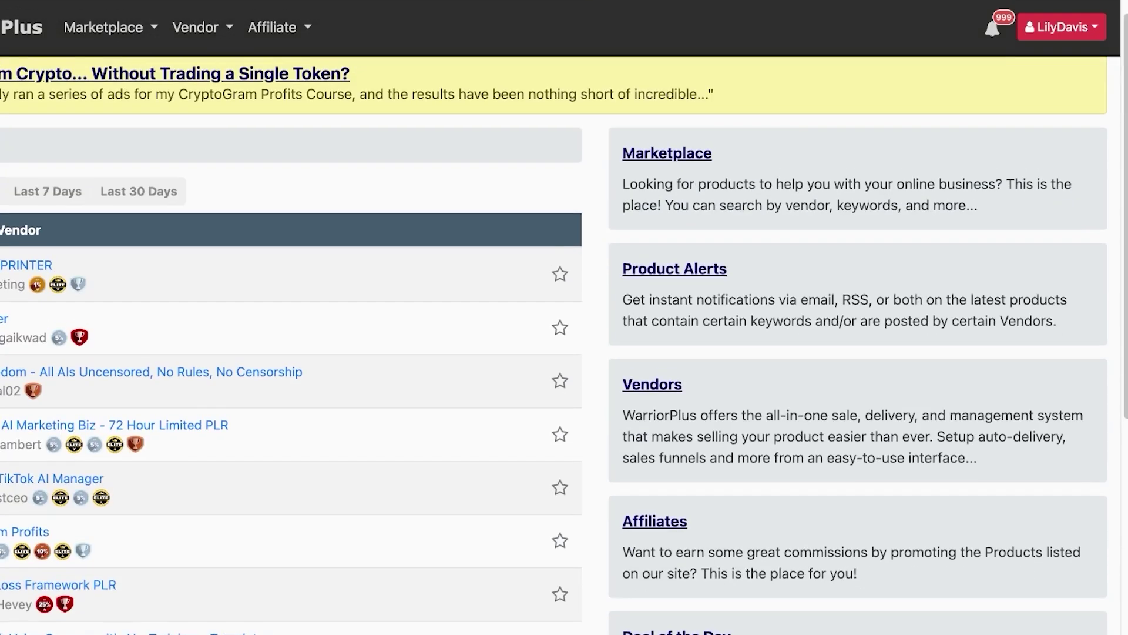
Look over the WarriorPlus home page, open the Affiliates dashboard and review its daily stats, recurring payments, forecast and affiliate requests
scroll(564, 317, "down", 6)
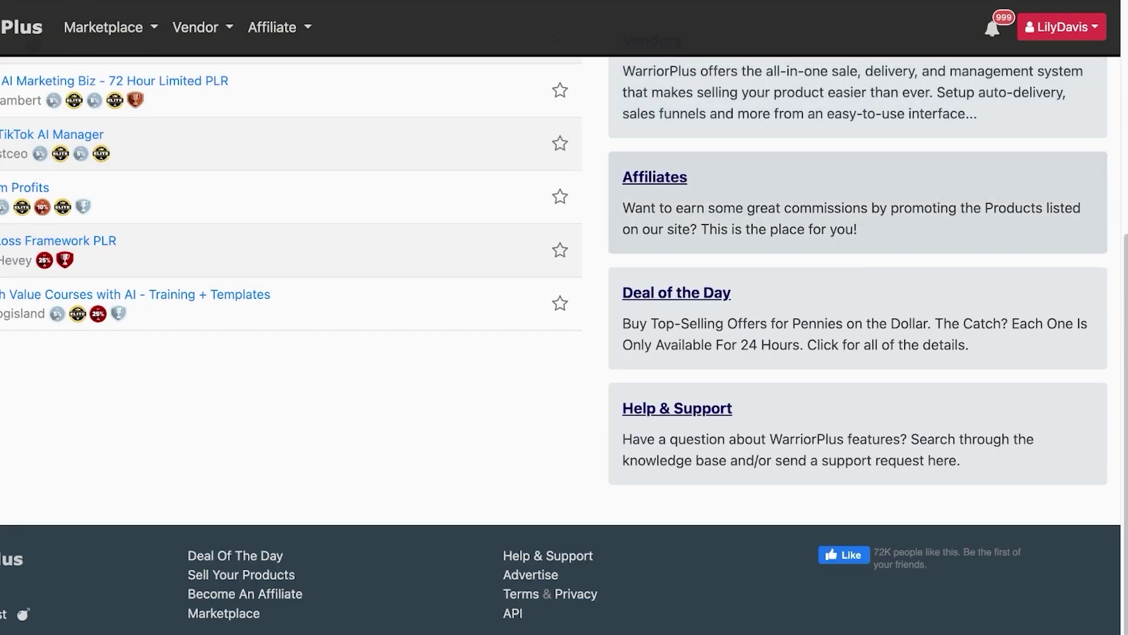
scroll(858, 223, "up", 6)
scroll(858, 223, "down", 6)
left_click(858, 227)
scroll(858, 229, "down", 7)
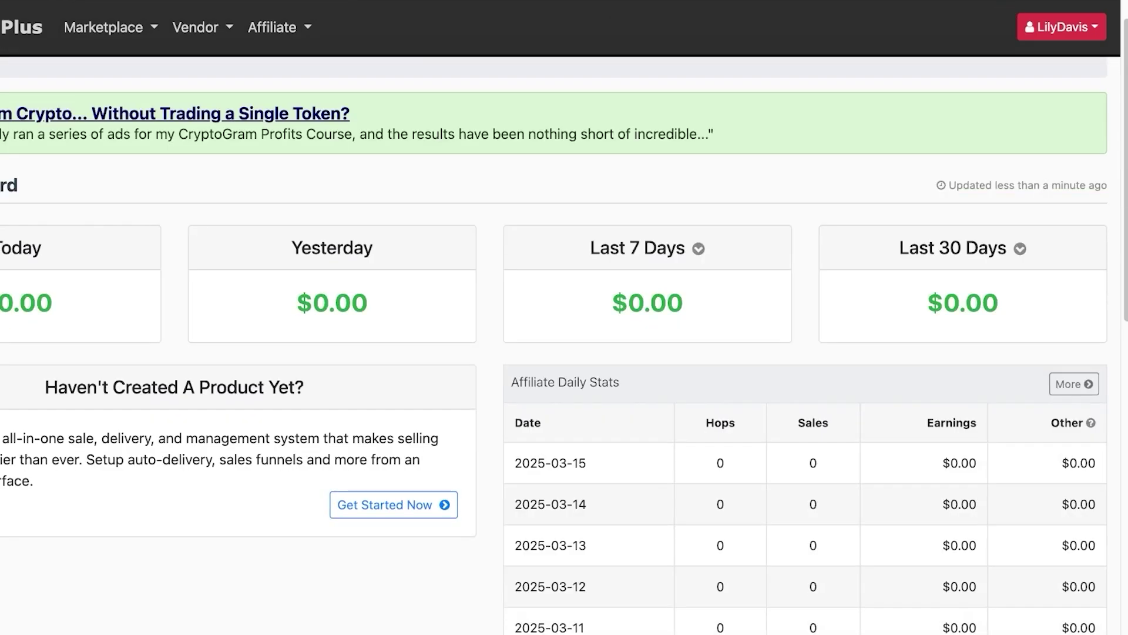
scroll(857, 229, "up", 2)
scroll(564, 318, "up", 2)
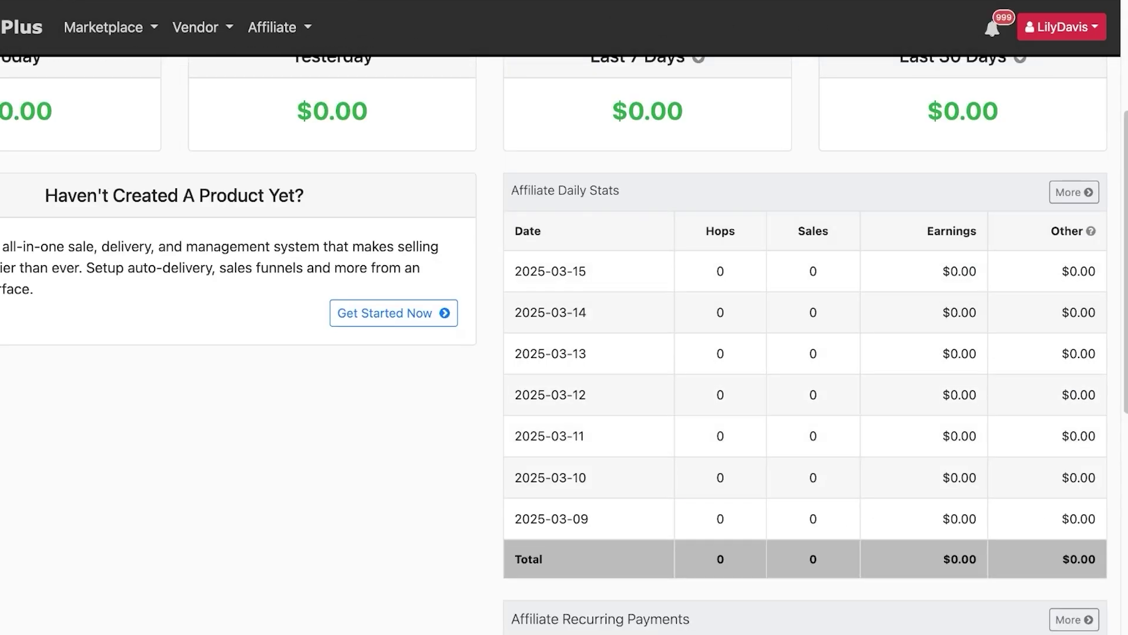
scroll(564, 318, "down", 7)
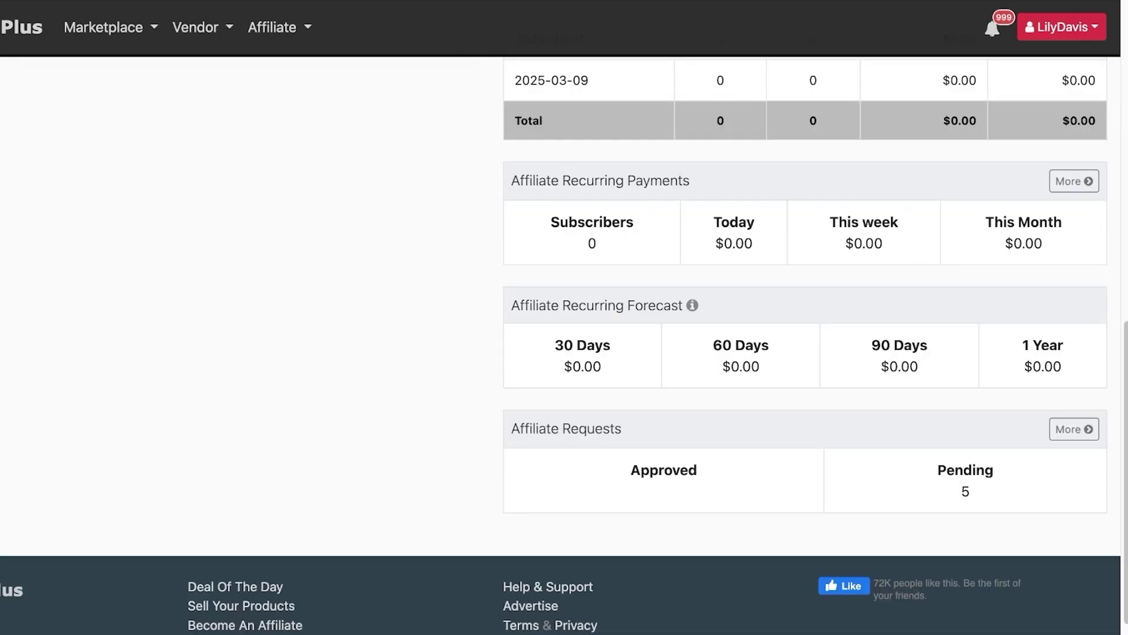
scroll(564, 317, "down", 1)
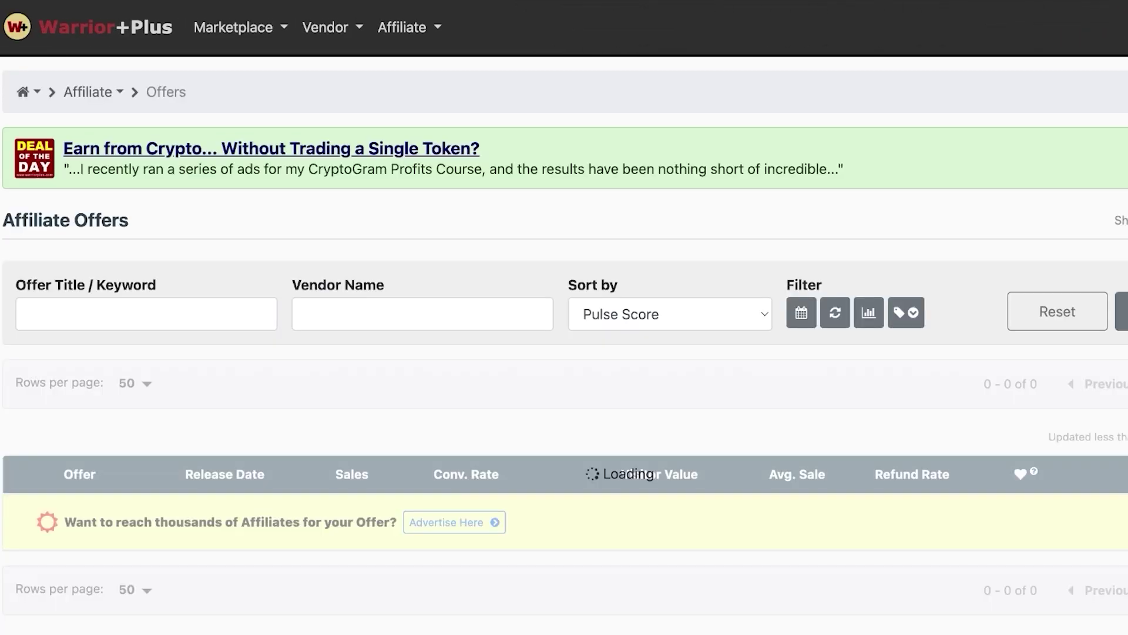
Look through the Affiliate Offers list sorted by Pulse Score and return to the WarriorPlus home page
scroll(564, 347, "down", 8)
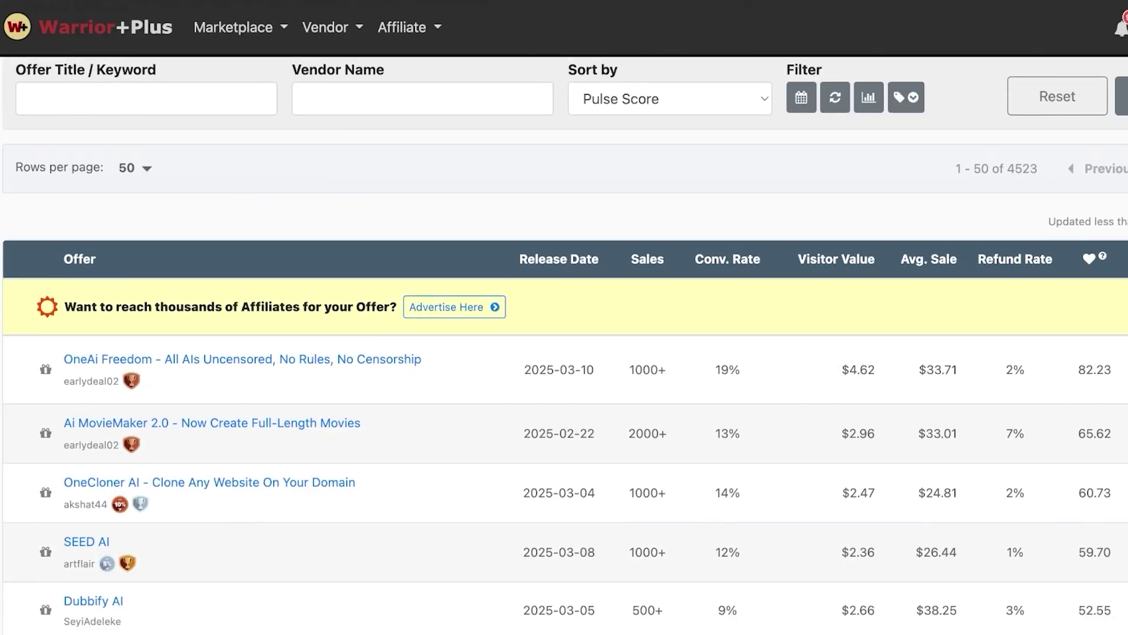
scroll(564, 346, "up", 1)
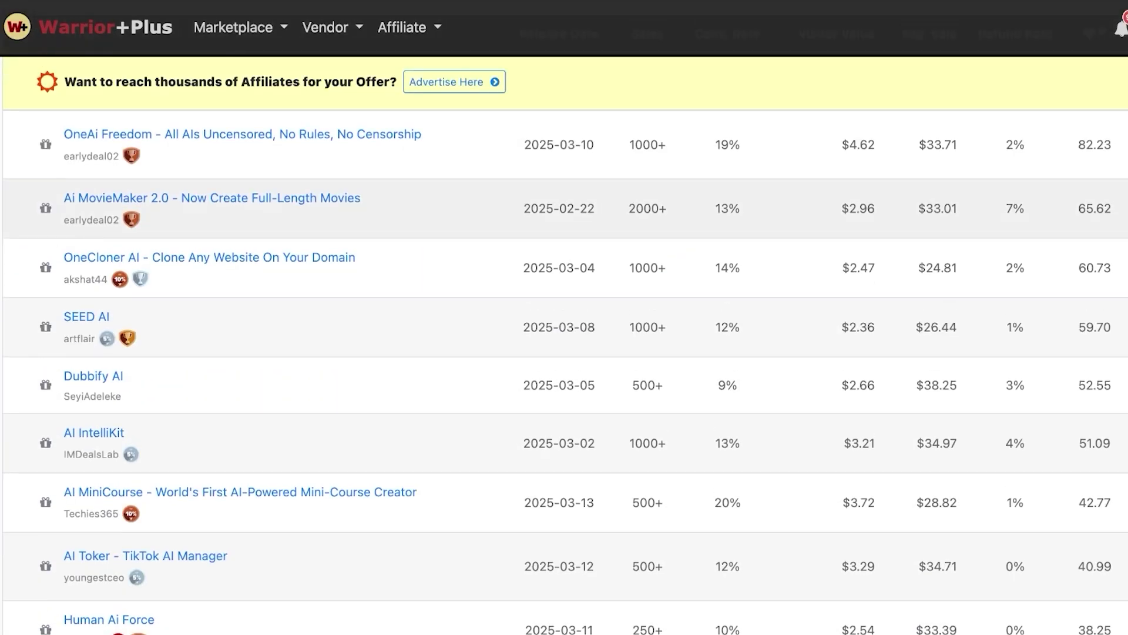
scroll(565, 347, "up", 4)
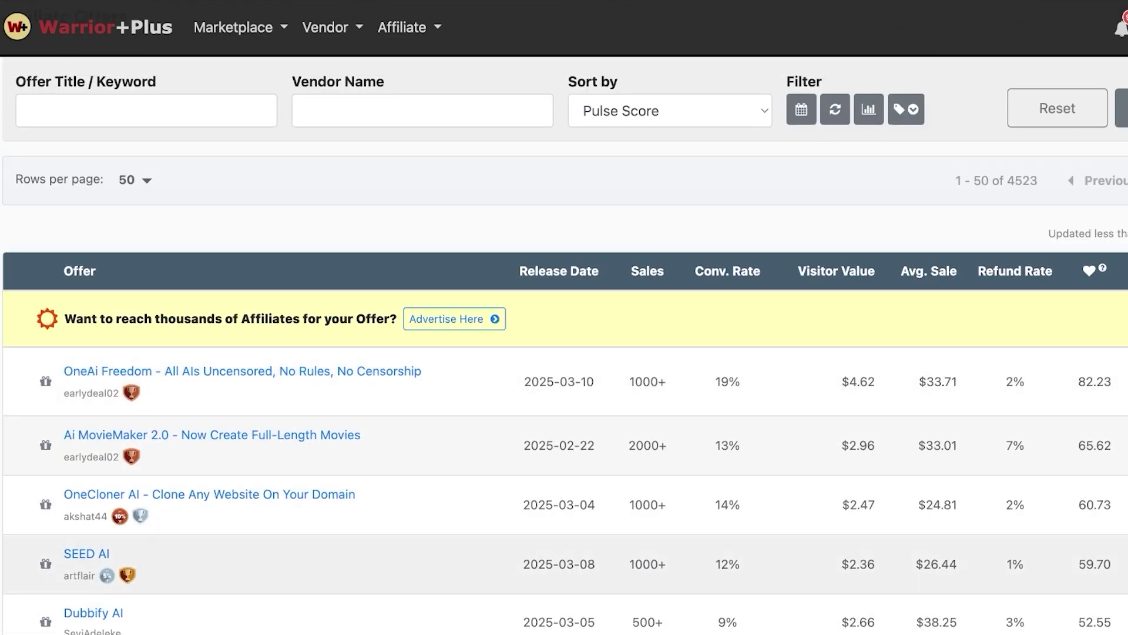
scroll(564, 347, "up", 4)
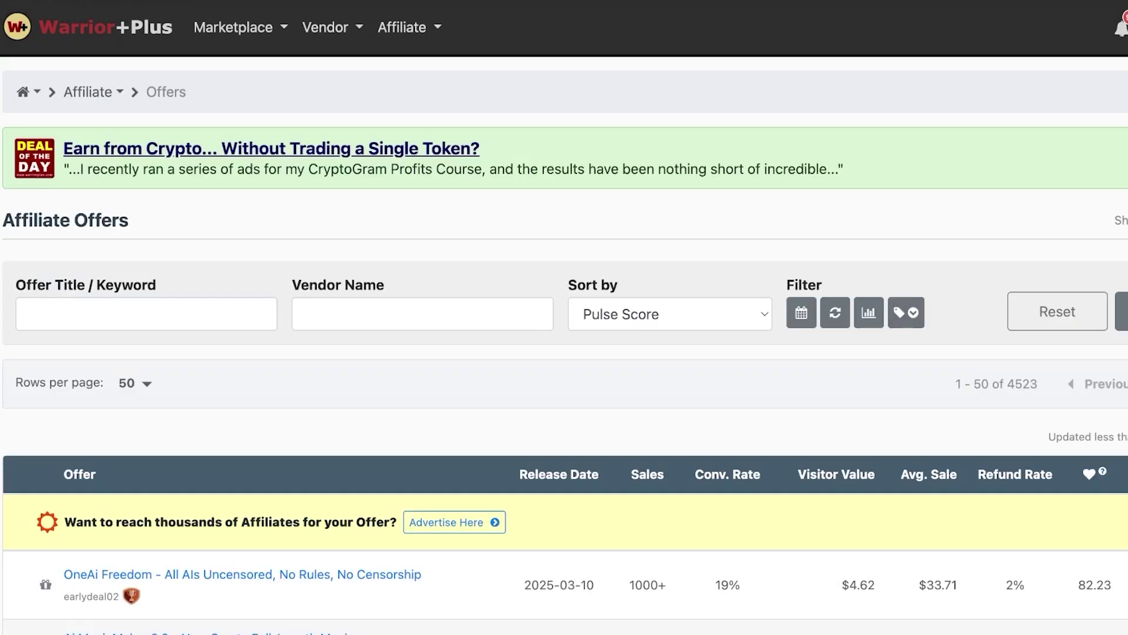
key("alt+Left")
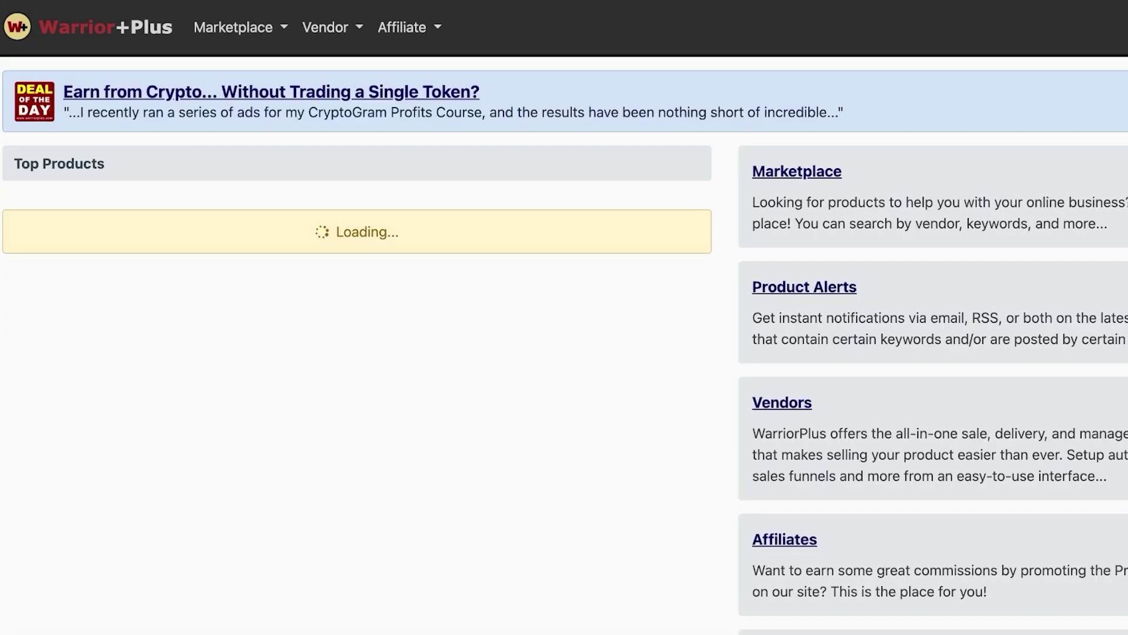